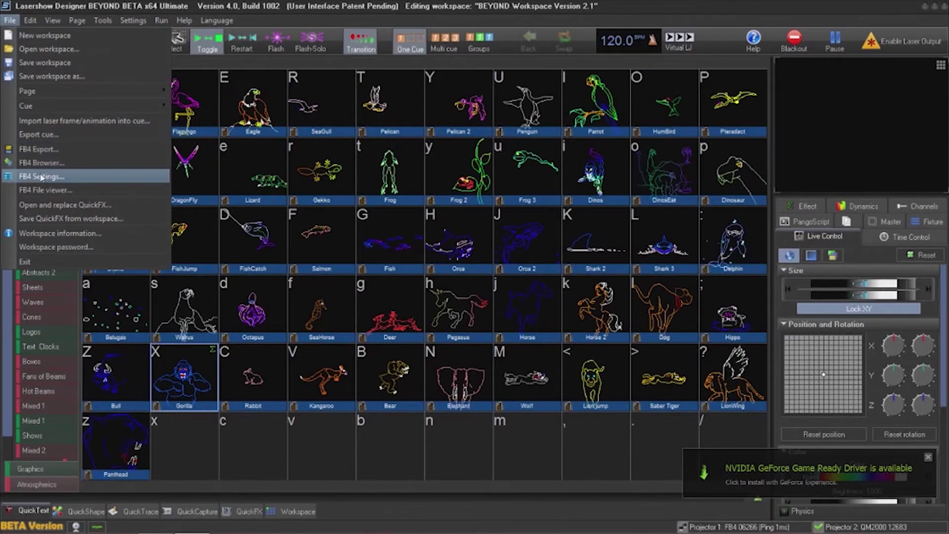
Switch the listed FB4 unit to BEYOND/QS mode in FB4 Settings and close the dialog.
click(41, 176)
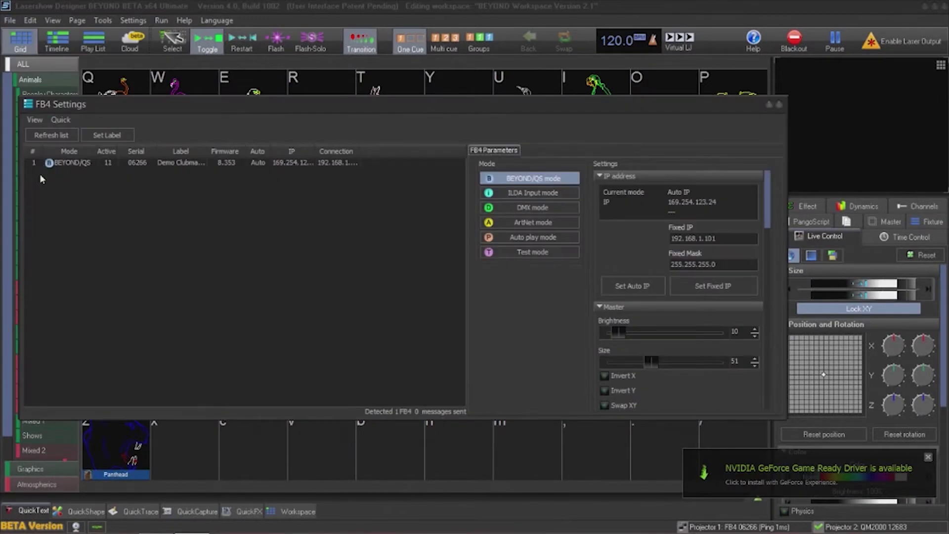
click(532, 181)
click(778, 104)
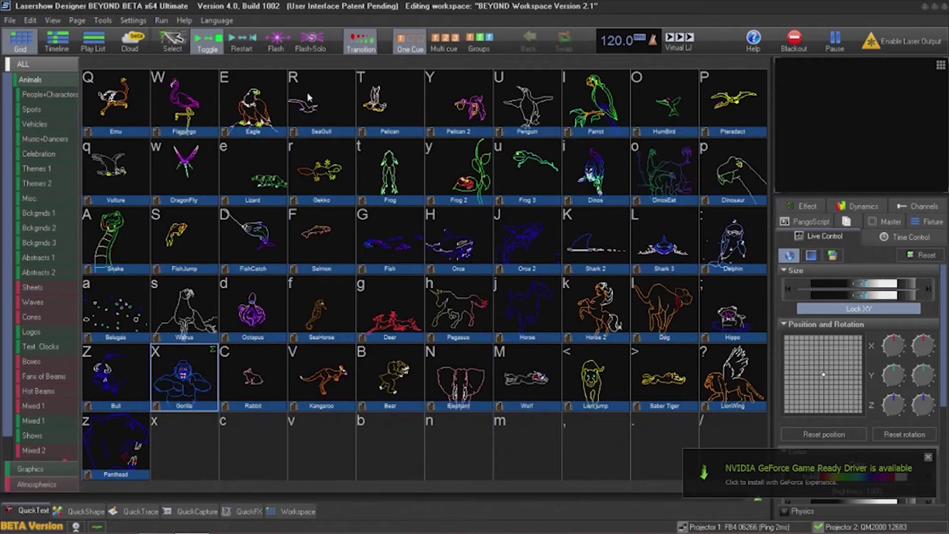
click(10, 20)
Read the FB4 Export descriptions for the test-frame, blank template and DMX export types.
click(32, 151)
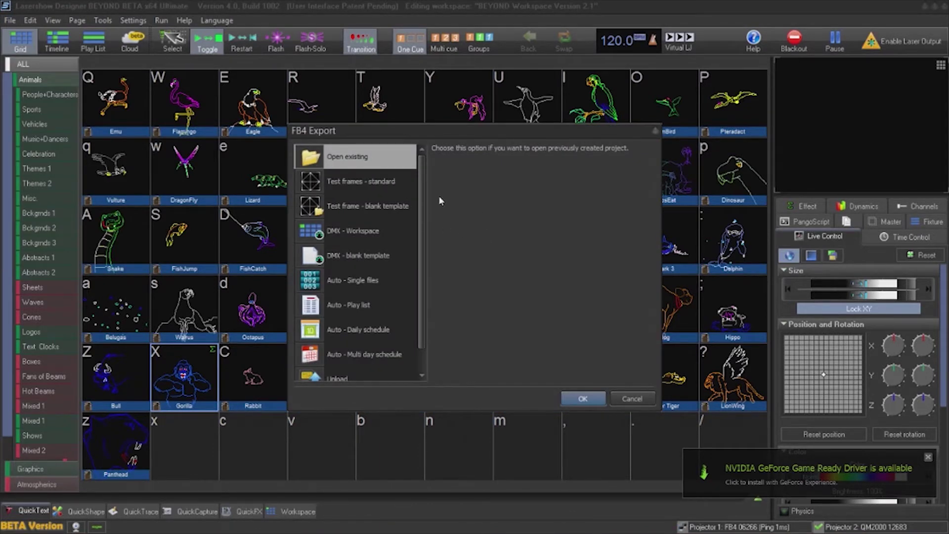
click(357, 186)
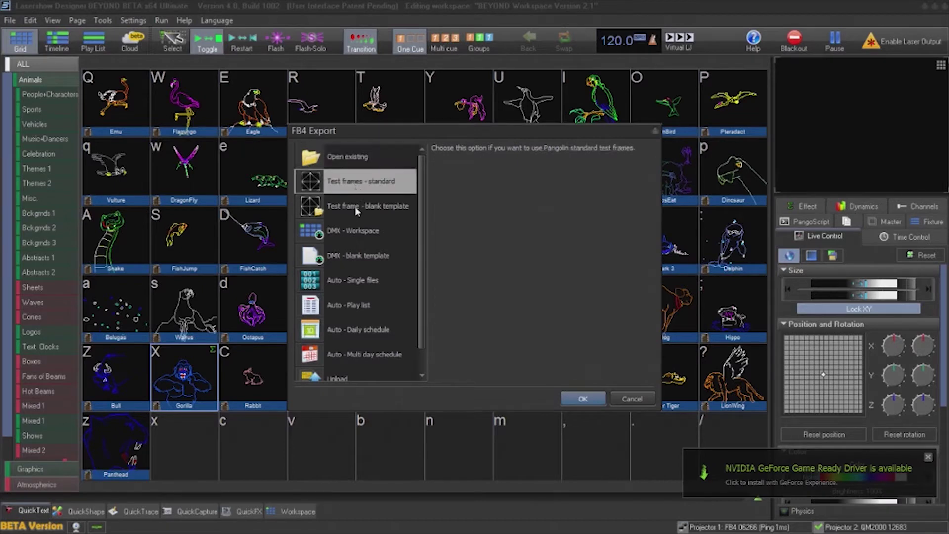
click(356, 208)
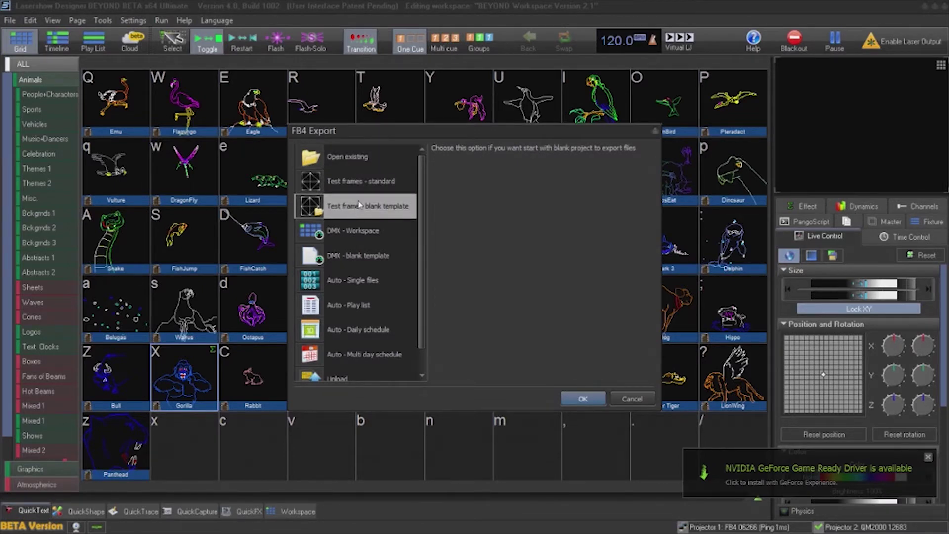
click(361, 191)
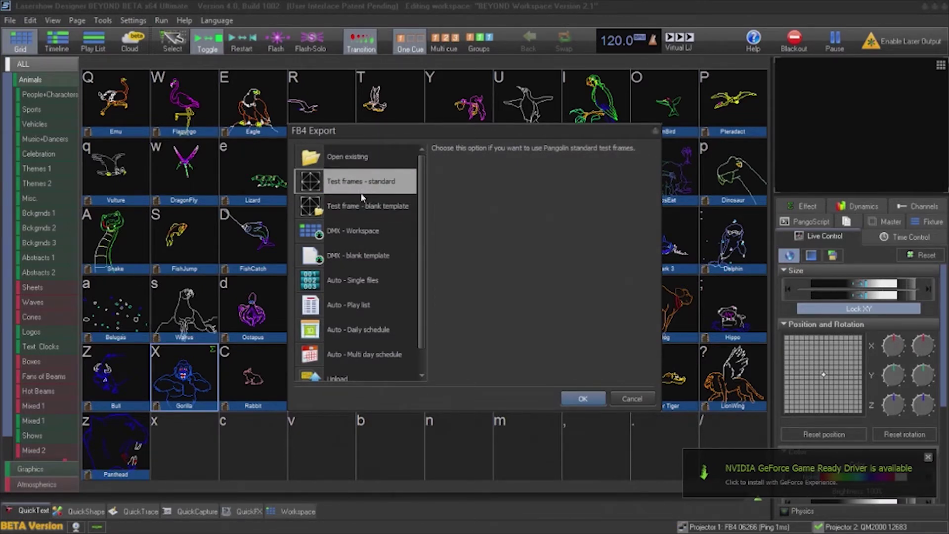
click(363, 207)
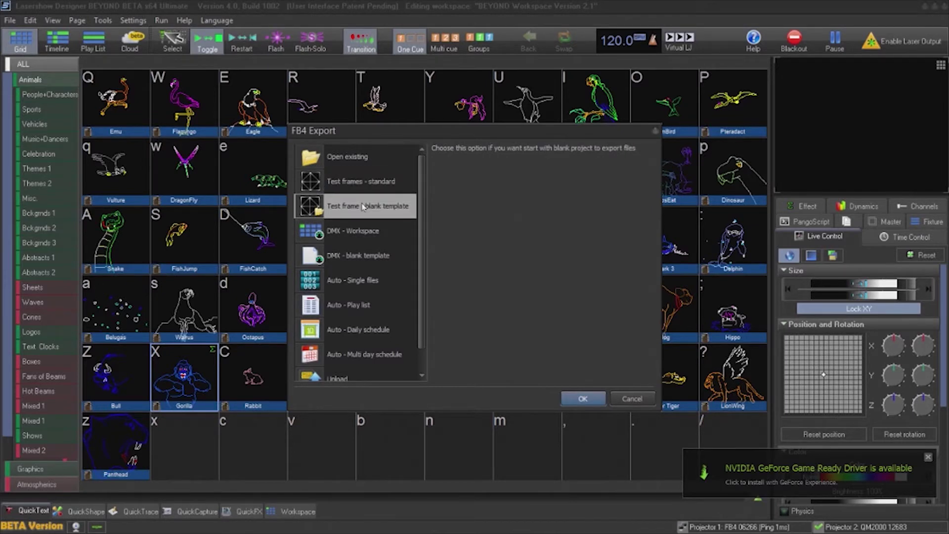
click(364, 231)
click(363, 253)
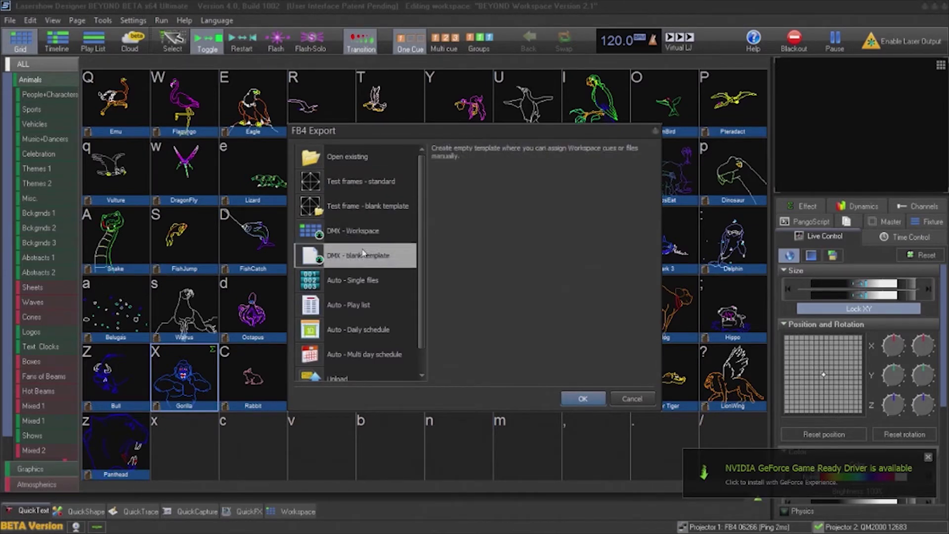
click(363, 239)
click(364, 253)
Read the descriptions of Auto - Single files, Play list, Daily and Multi day schedule exports.
click(357, 280)
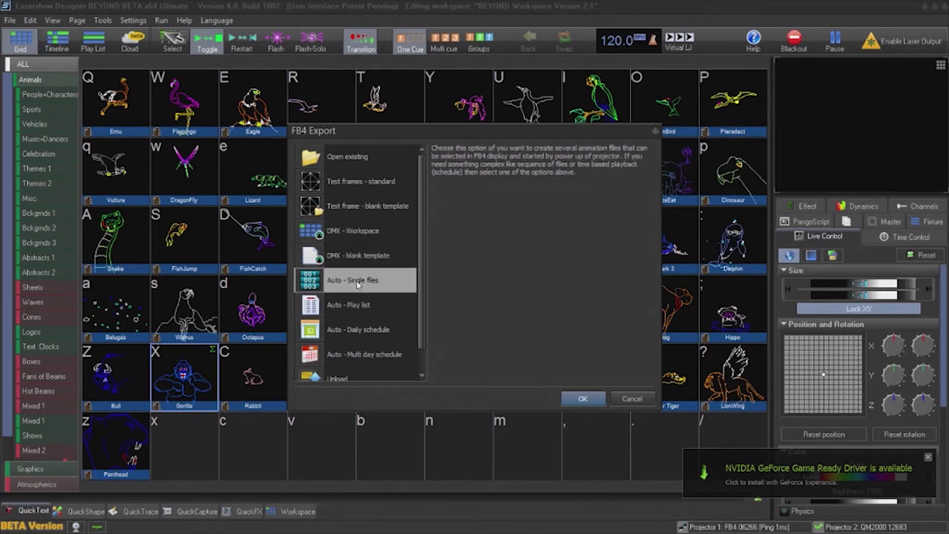
drag(423, 278, 417, 309)
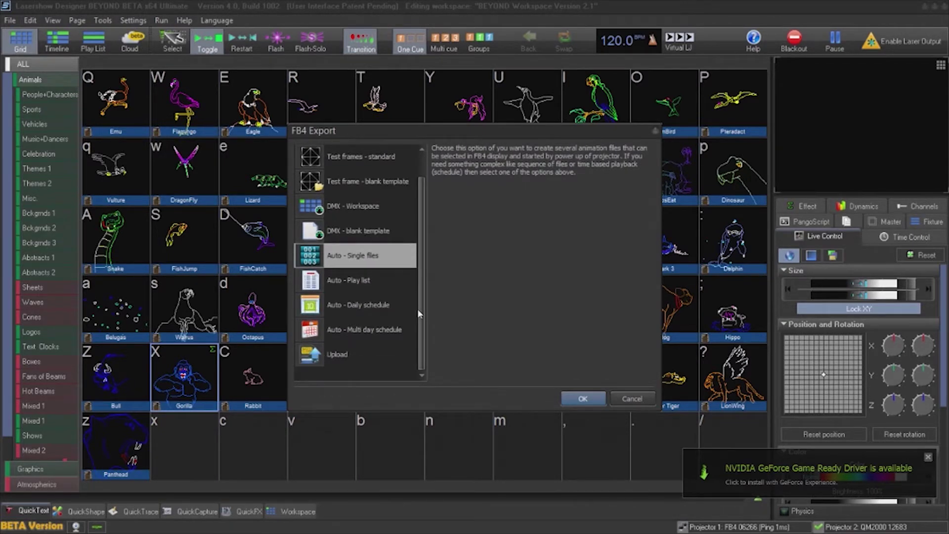
click(364, 282)
click(364, 305)
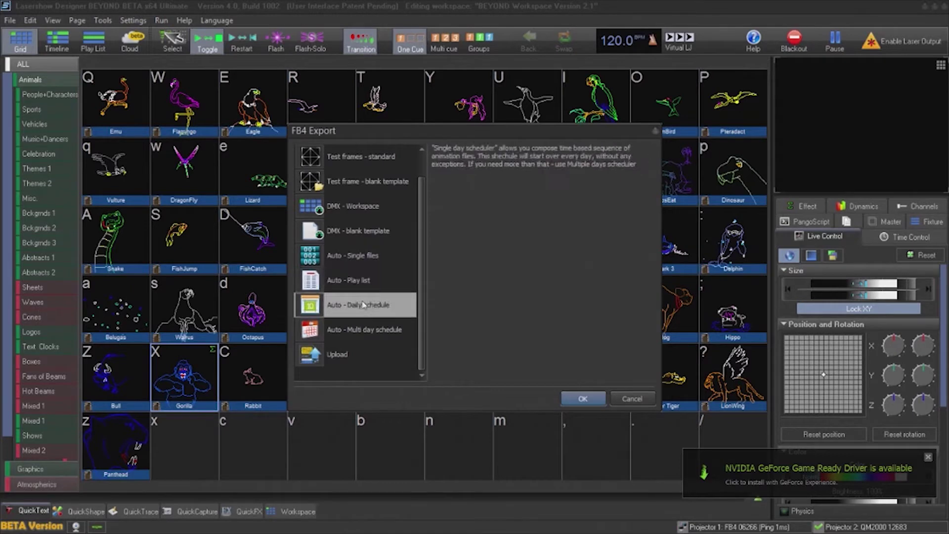
click(354, 329)
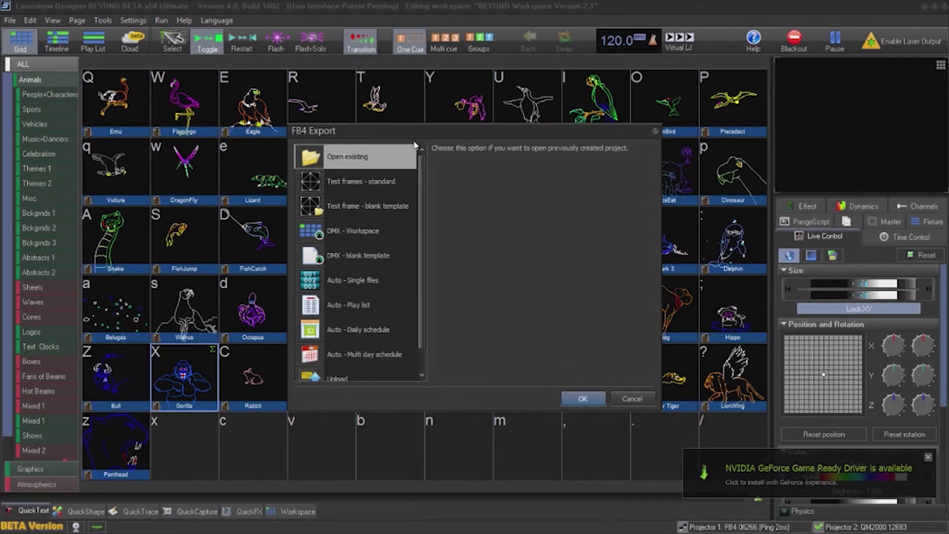
Choose Test frames - standard to queue test frames 001–012 for export.
click(386, 186)
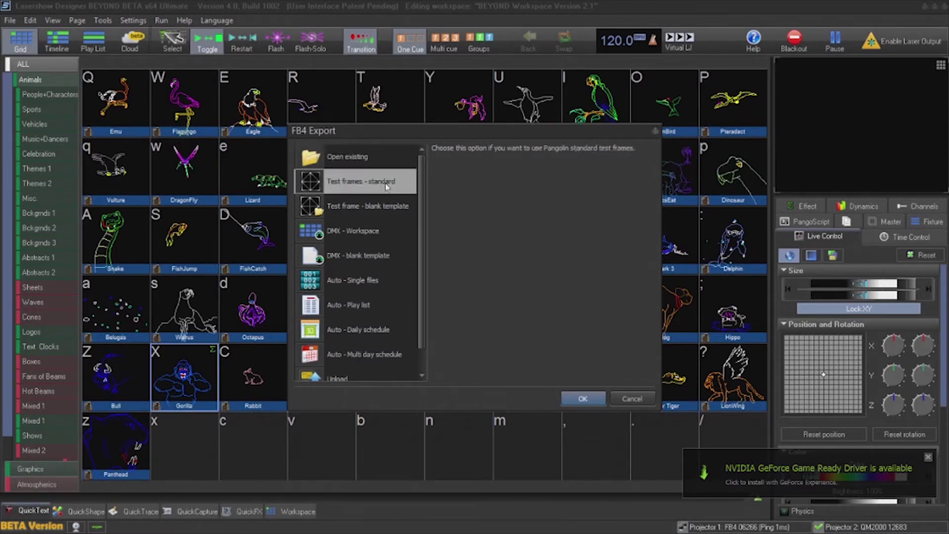
click(583, 400)
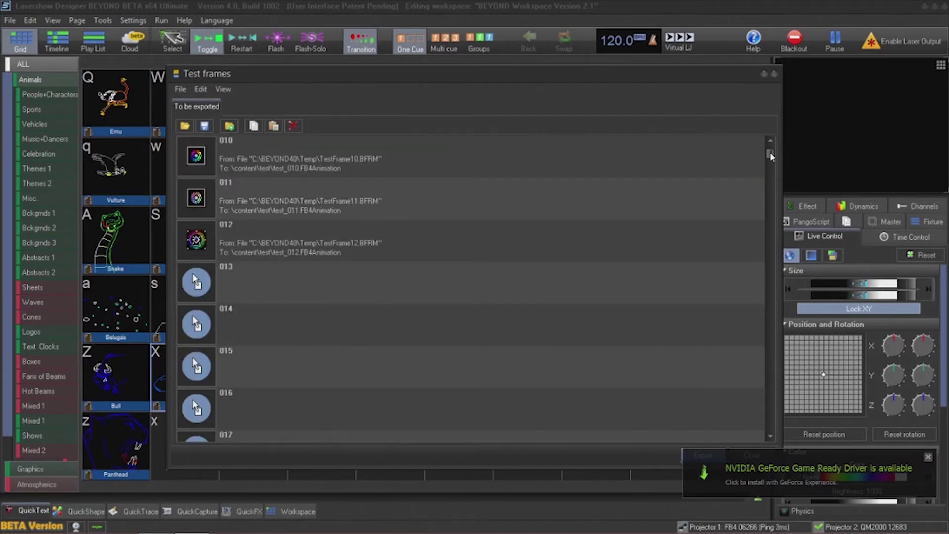
Review test frames 012 back to 001 and their FB4Animation targets, then dismiss the NVIDIA notification.
click(524, 251)
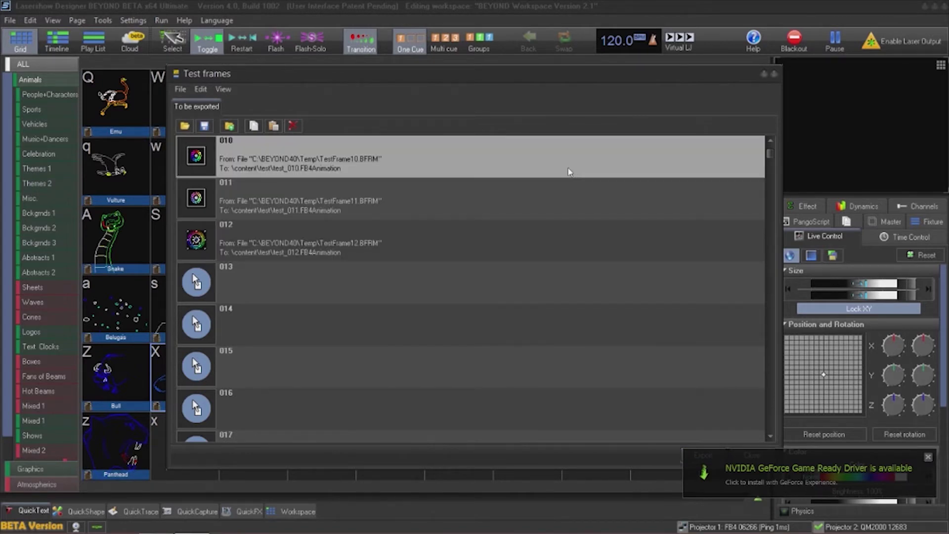
click(771, 142)
click(772, 141)
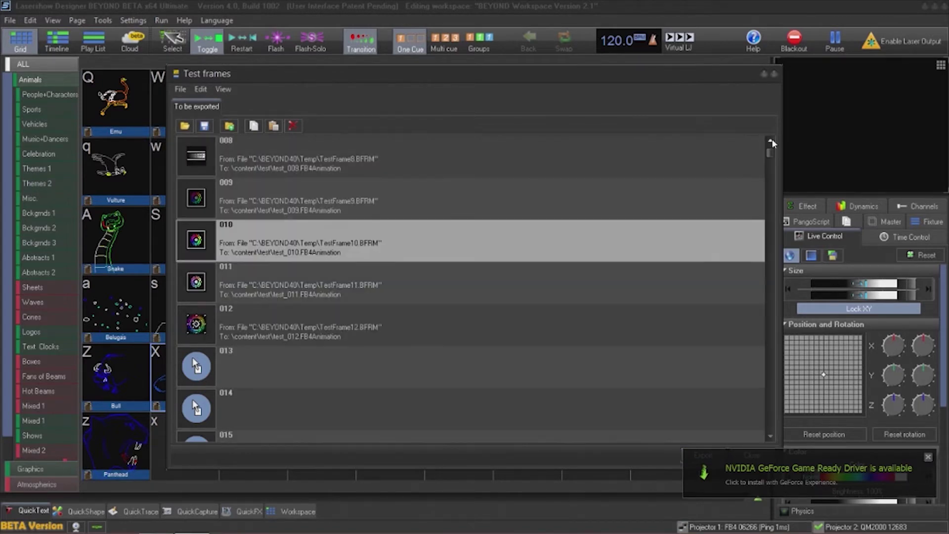
click(771, 142)
click(526, 240)
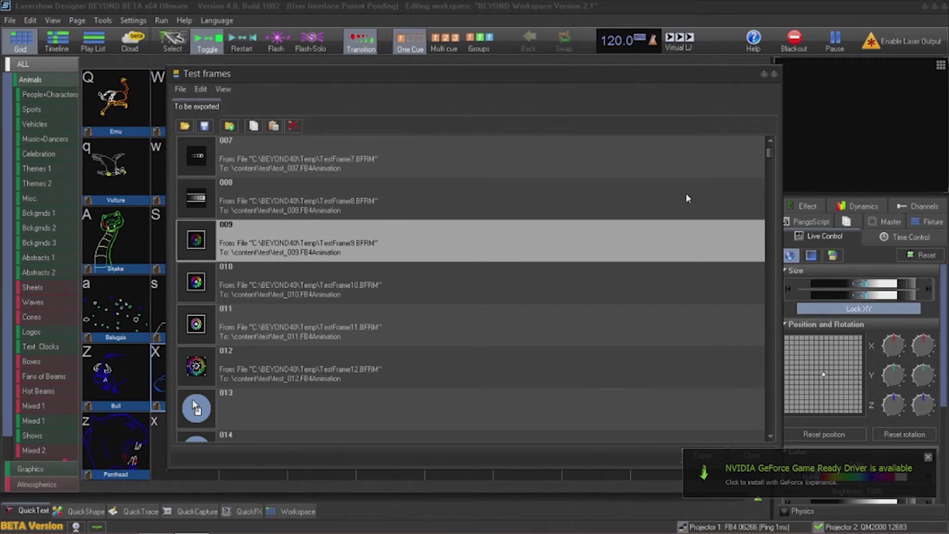
click(770, 142)
click(770, 142)
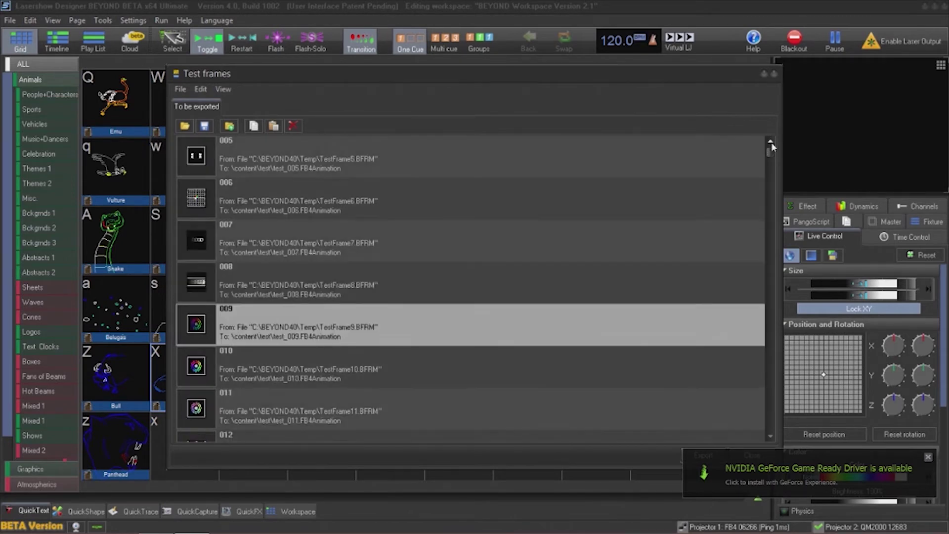
click(770, 142)
click(771, 142)
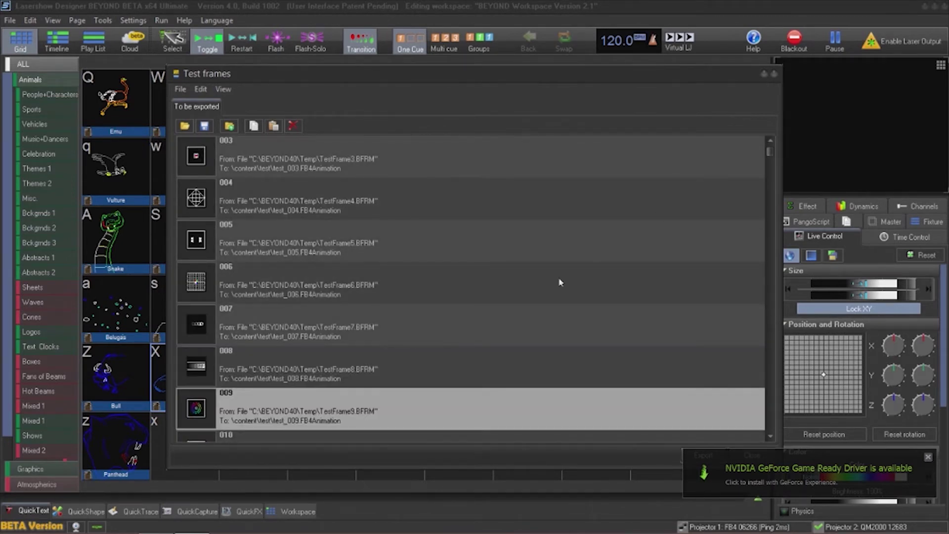
click(770, 142)
click(770, 142)
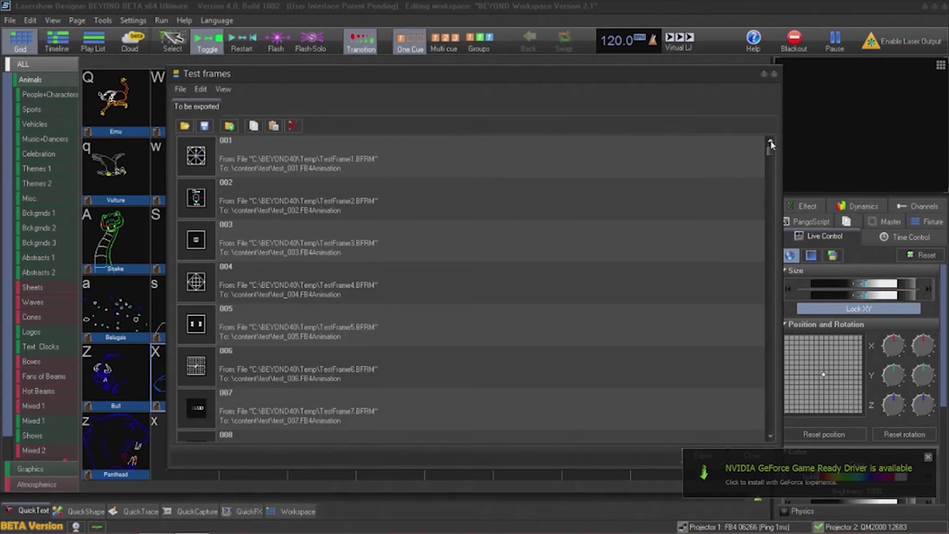
click(929, 457)
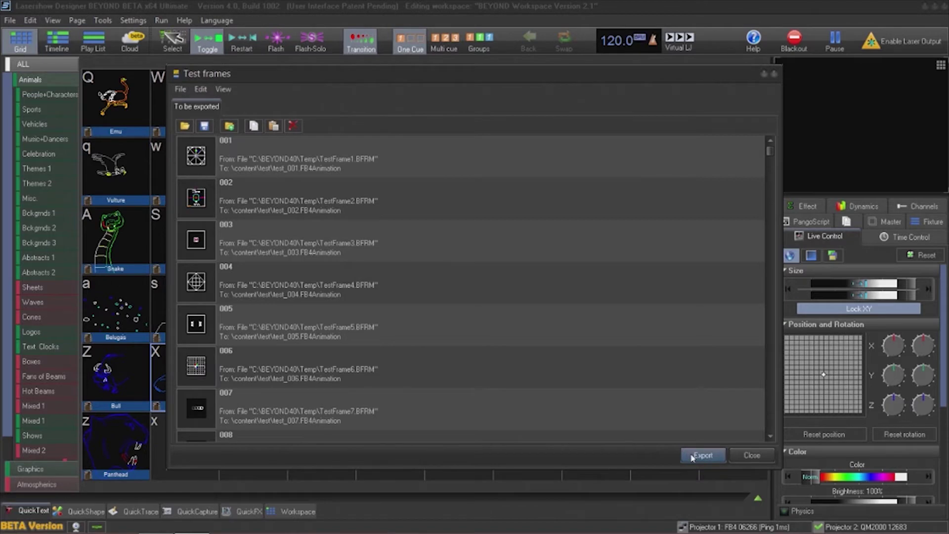
Export the test frames, saving the project as 'Pangolin-Test-File-Exports' in the FB4 Exports folder.
click(692, 455)
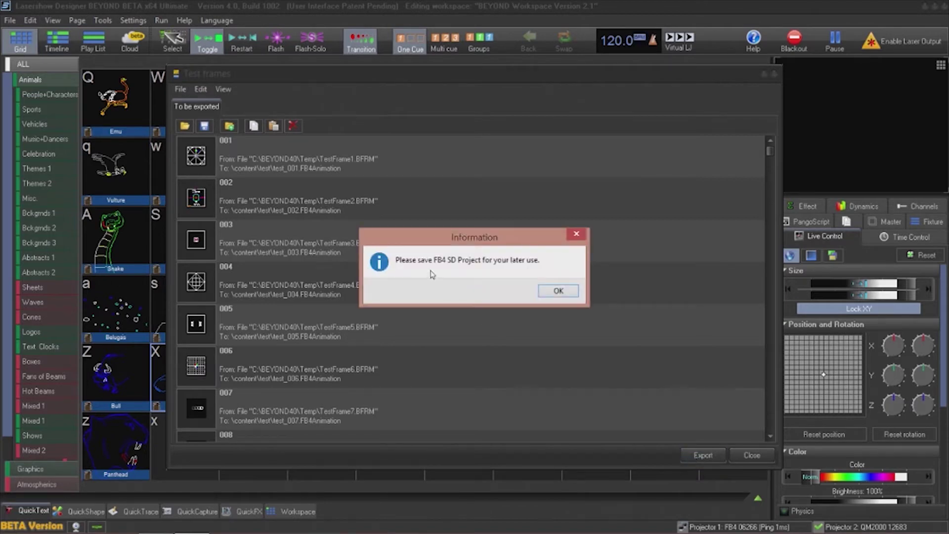
click(567, 293)
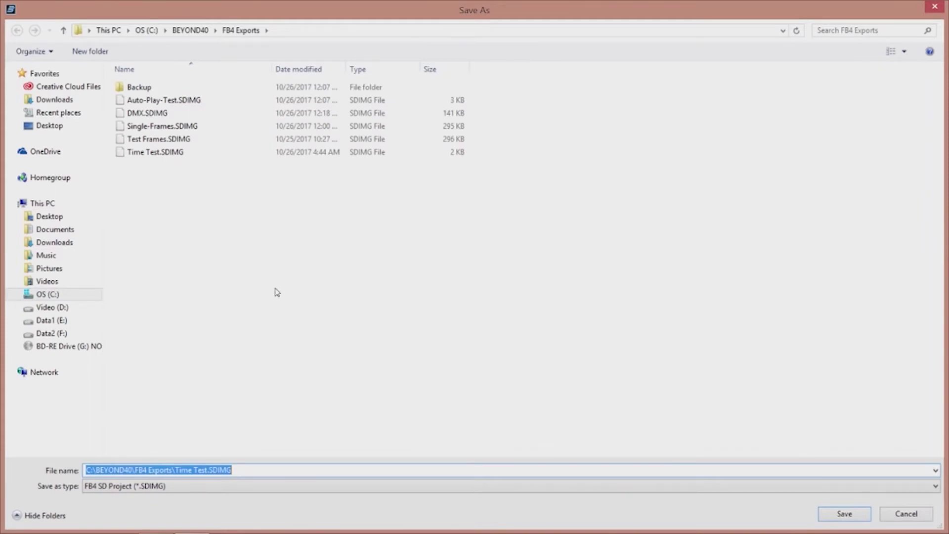
text(Pangoli)
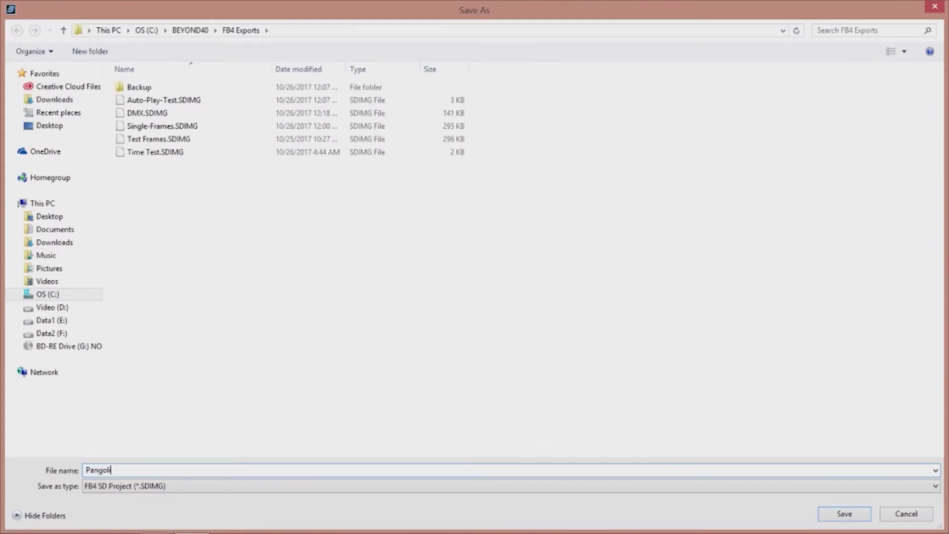
text(n-Test-File-Exports)
click(842, 515)
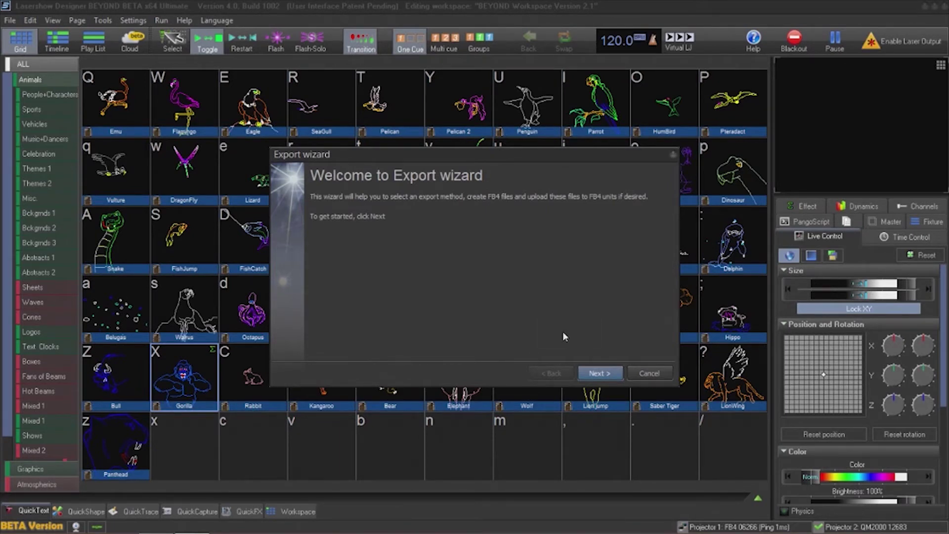
Set the export's rendering option to 'Do not apply any correction' and continue.
click(597, 374)
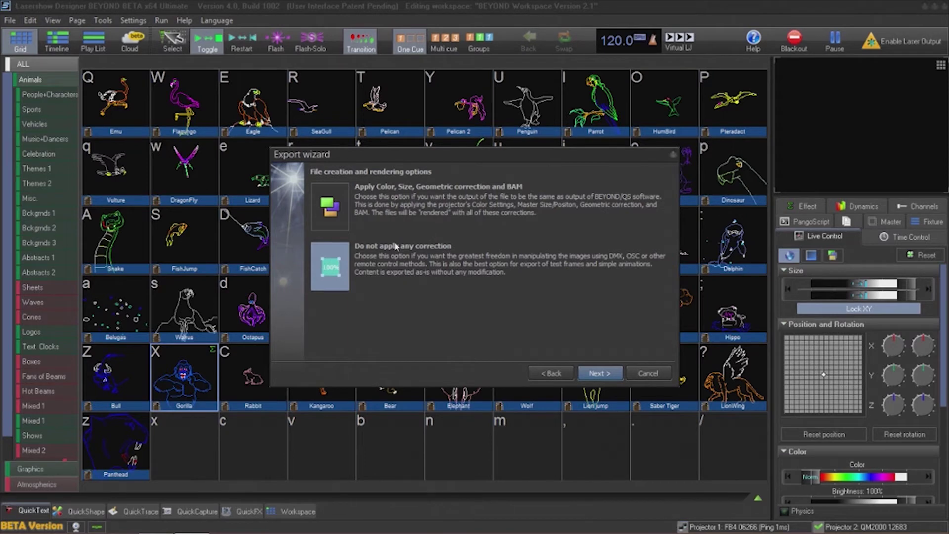
click(332, 206)
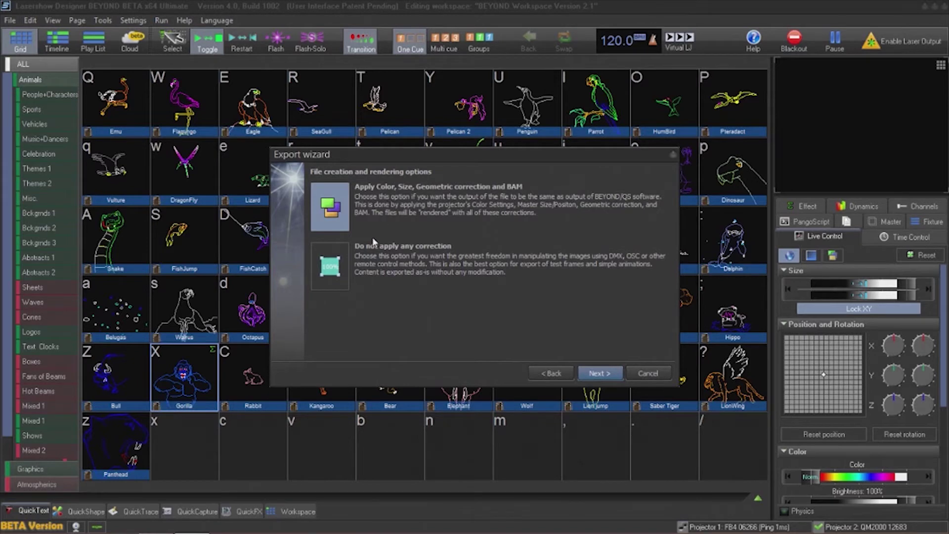
click(344, 266)
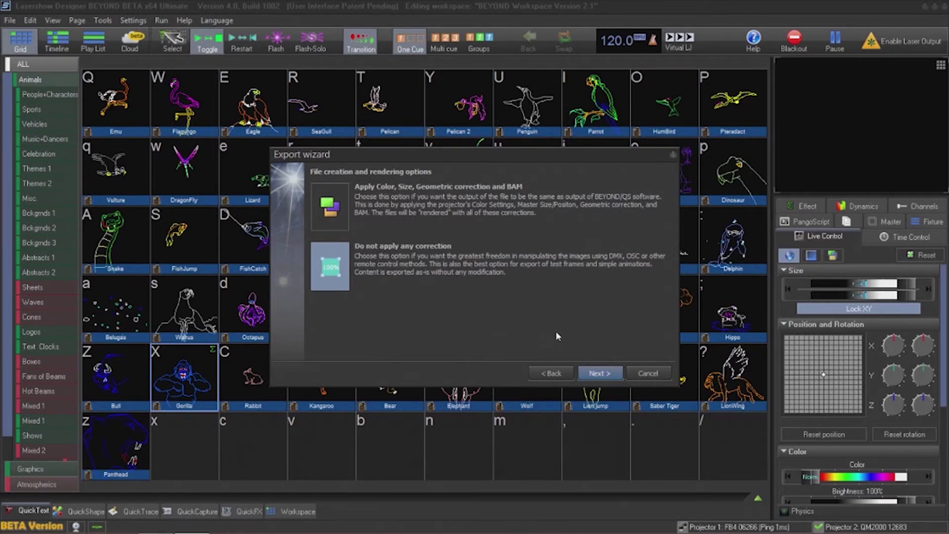
click(595, 377)
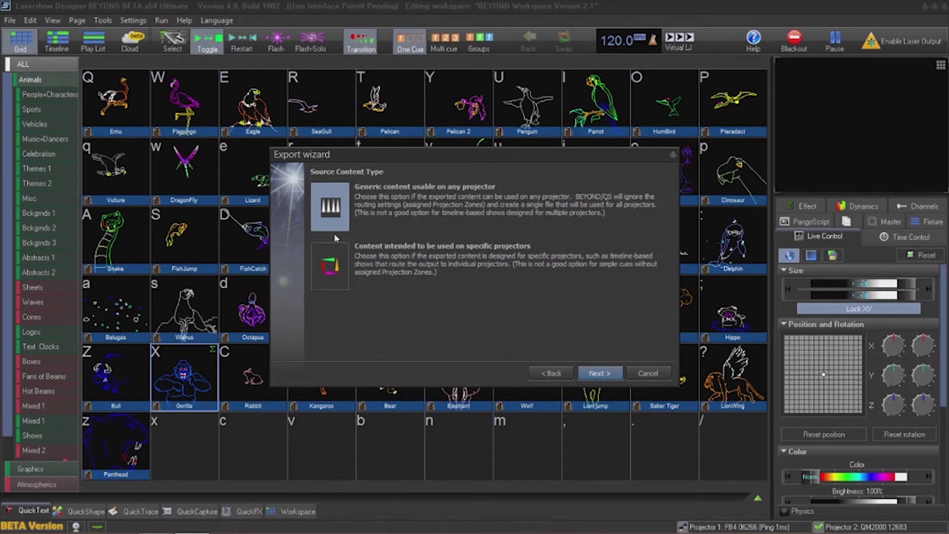
Select 'Generic content usable on any projector' and continue to the Projectors page.
click(330, 274)
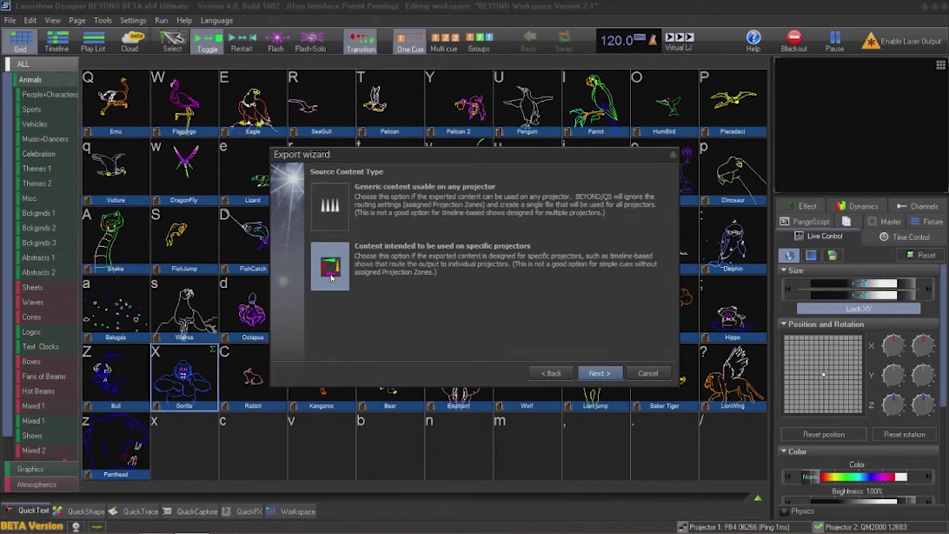
click(340, 200)
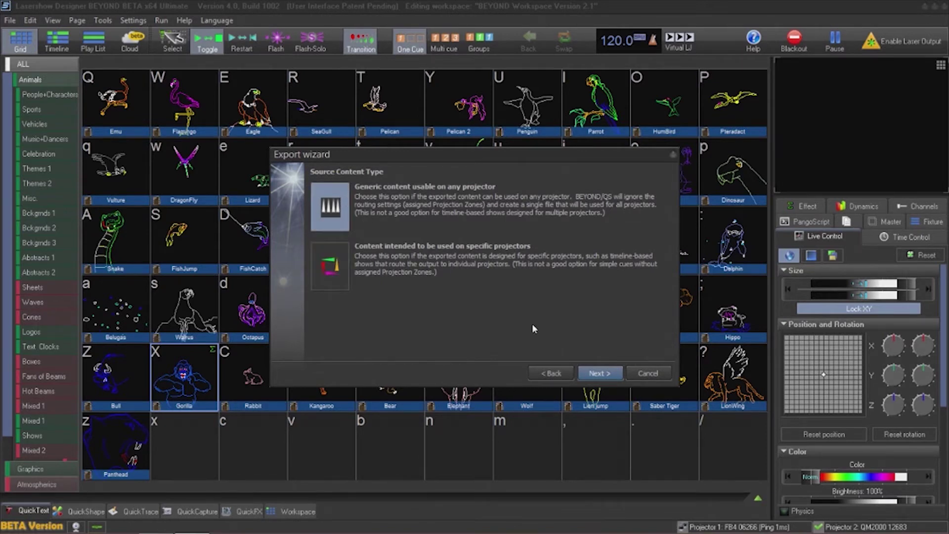
click(593, 377)
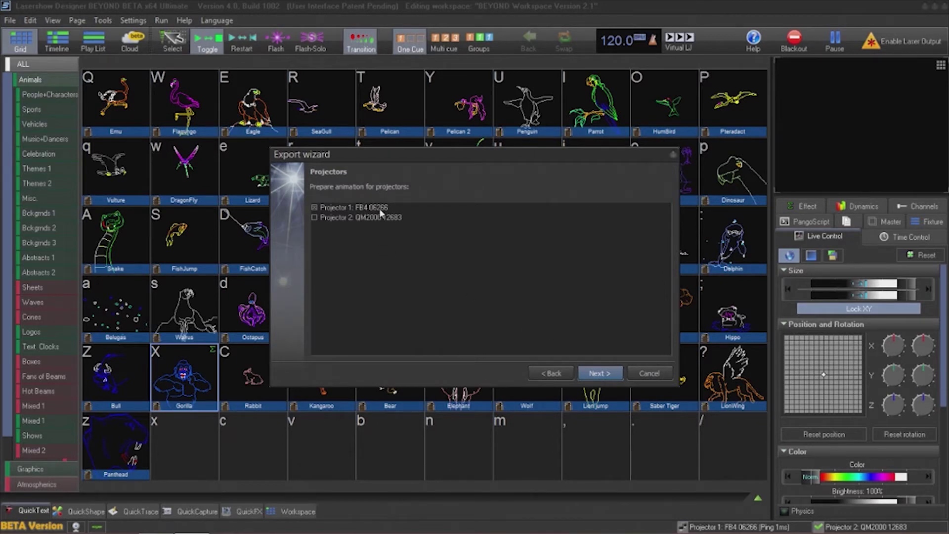
Keep the first projector and choose 'Export to connected FB4' as the destination.
click(599, 376)
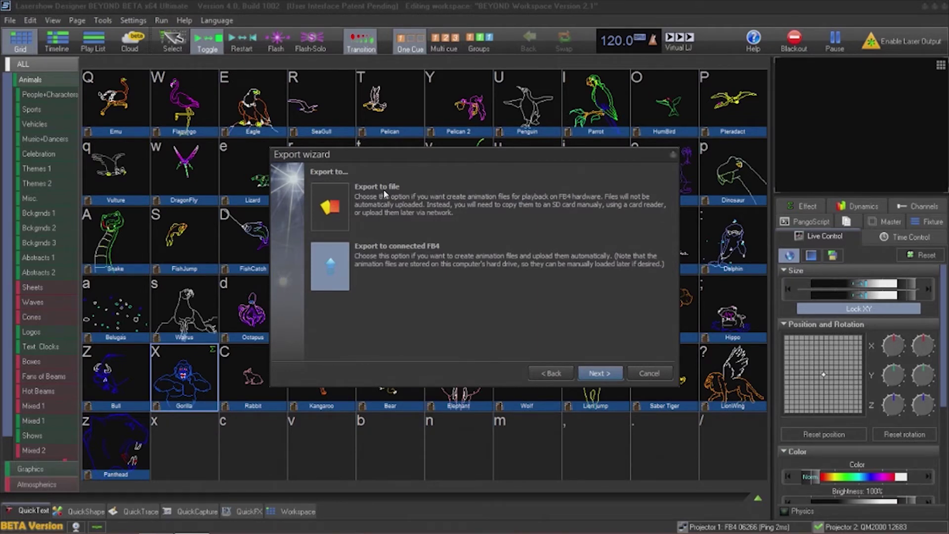
click(332, 205)
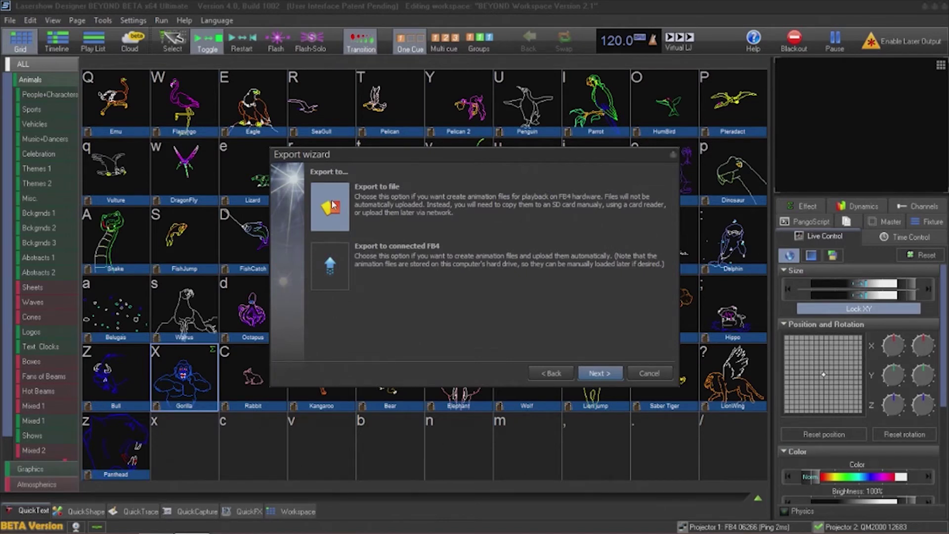
click(334, 274)
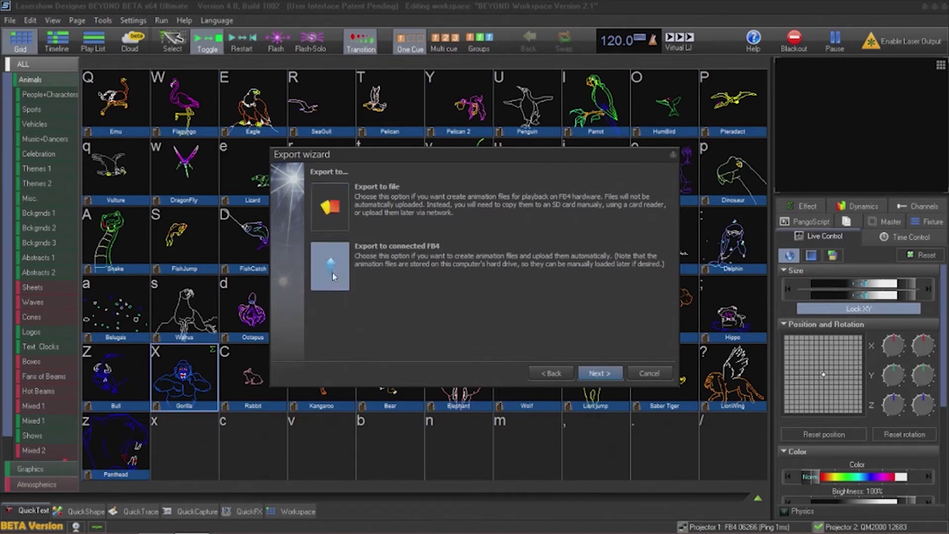
click(584, 375)
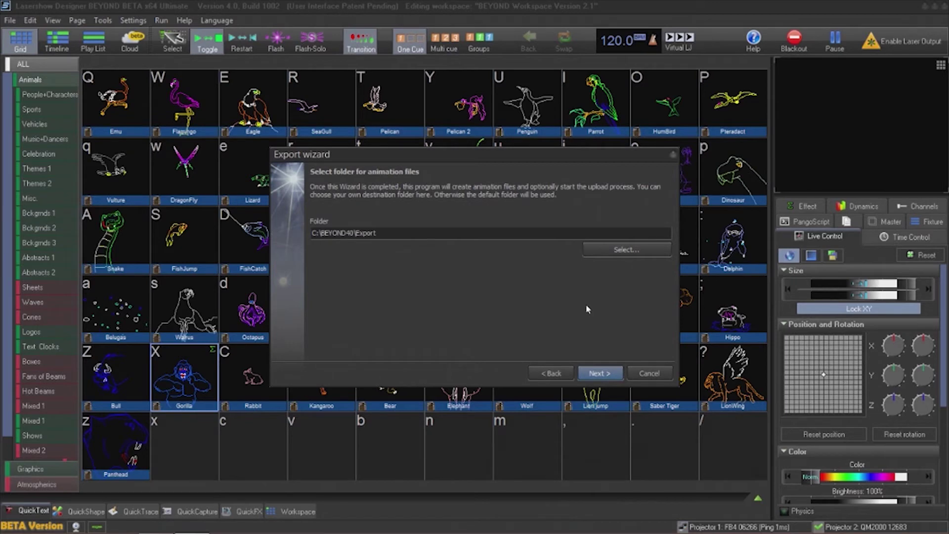
Run the export of 12 animation files to C:\BEYOND40\Export and show the FB4 Browser.
click(594, 375)
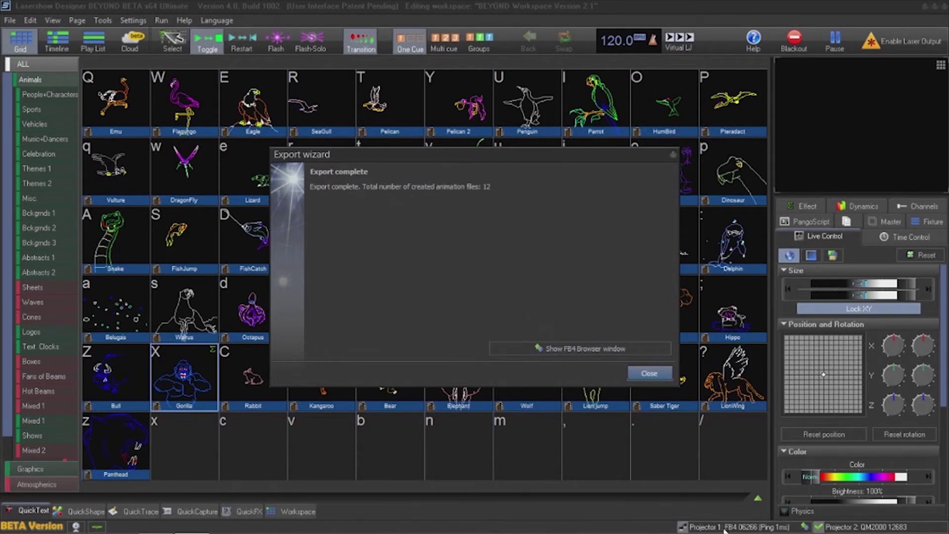
click(606, 349)
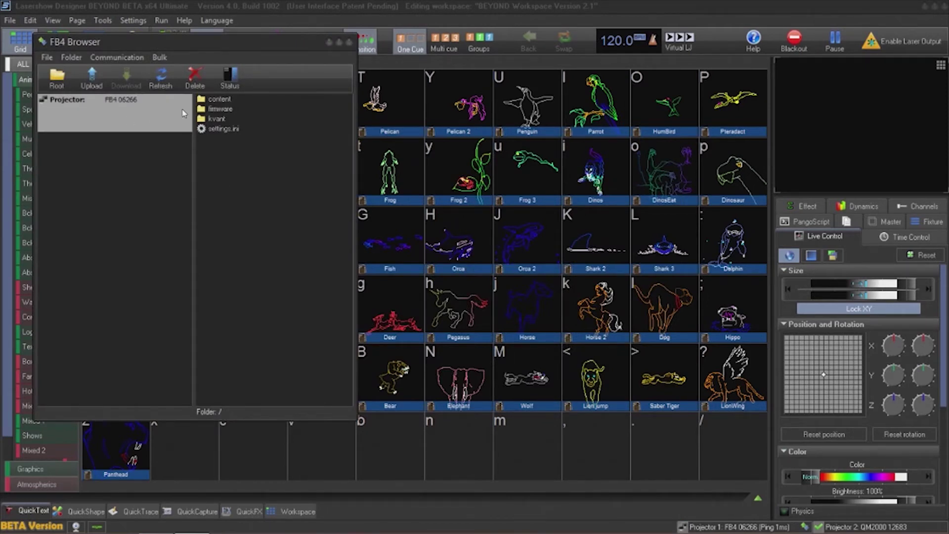
Browse the FB4's content/test folder to confirm animations test_001 through test_013.
double_click(217, 100)
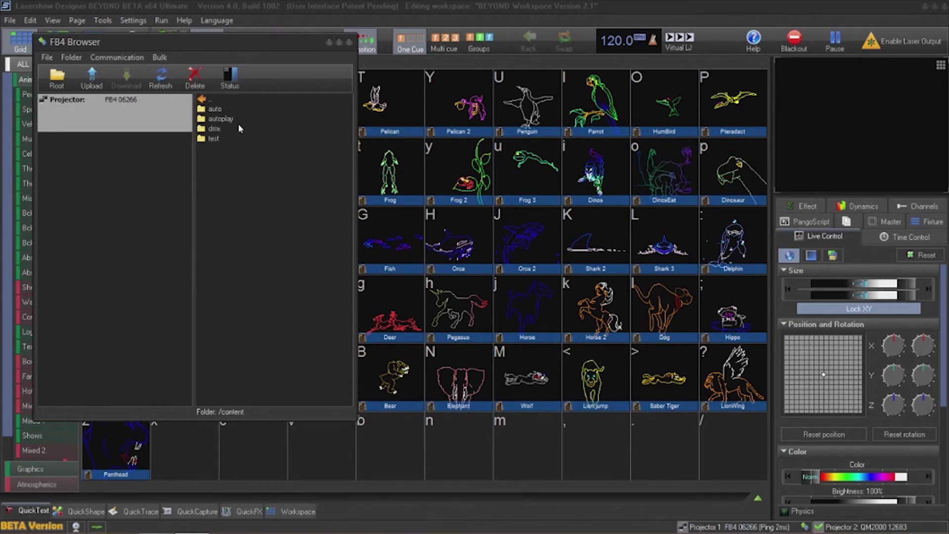
click(217, 140)
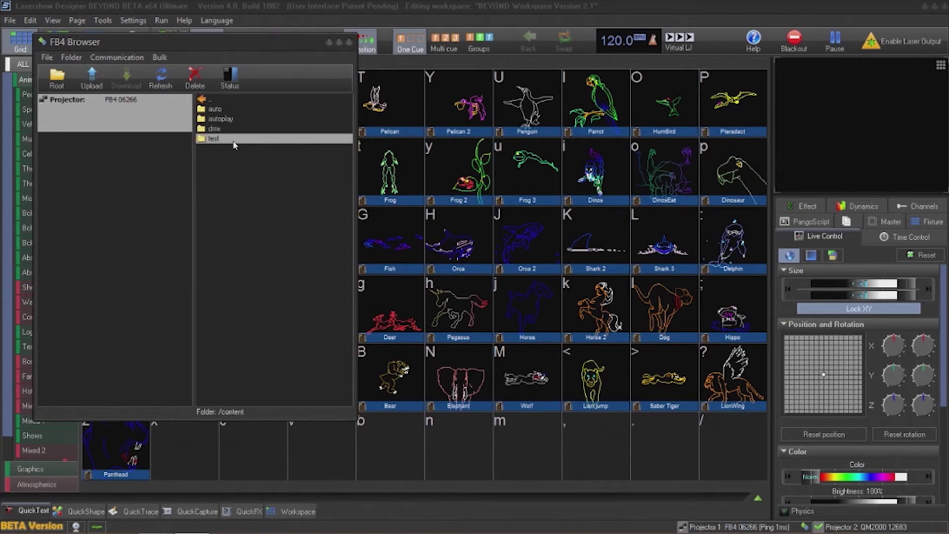
double_click(234, 143)
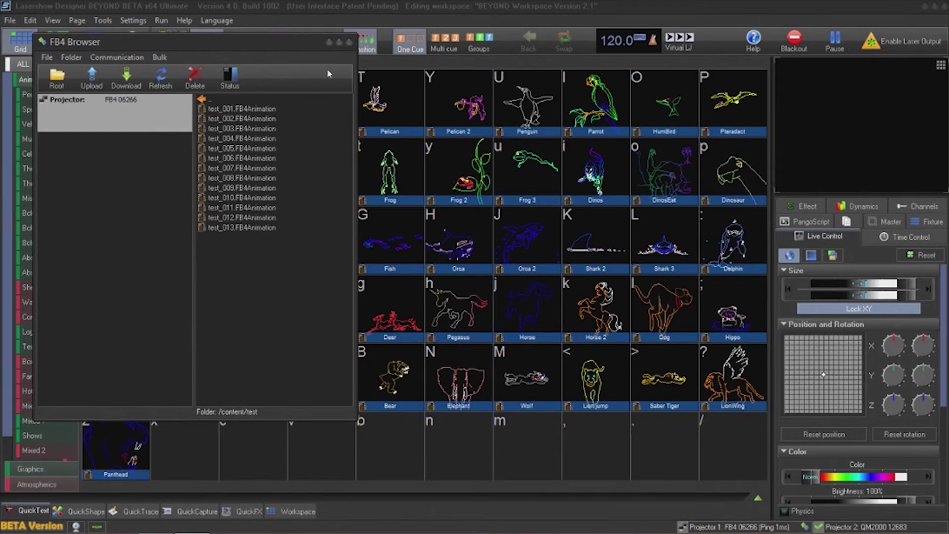
Close the FB4 Browser, Export wizard and Test frames windows.
click(349, 45)
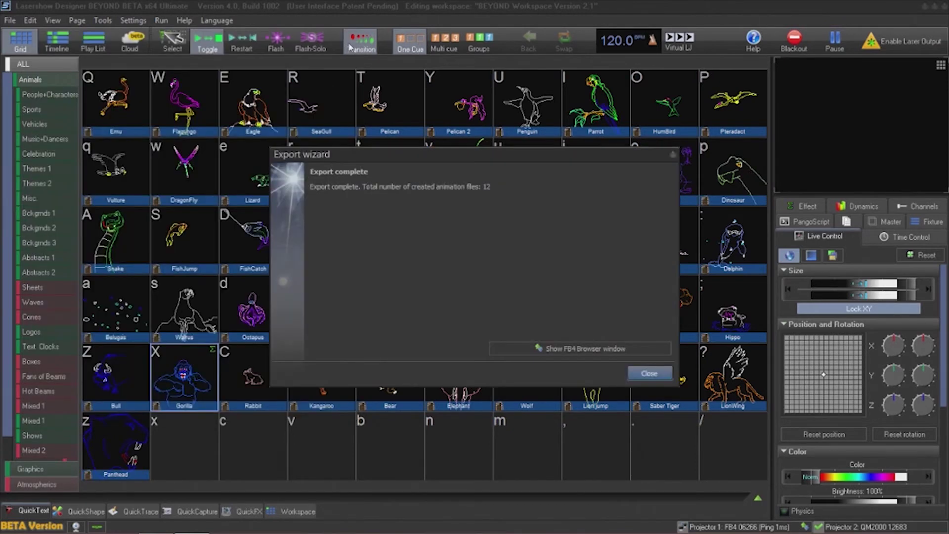
click(649, 374)
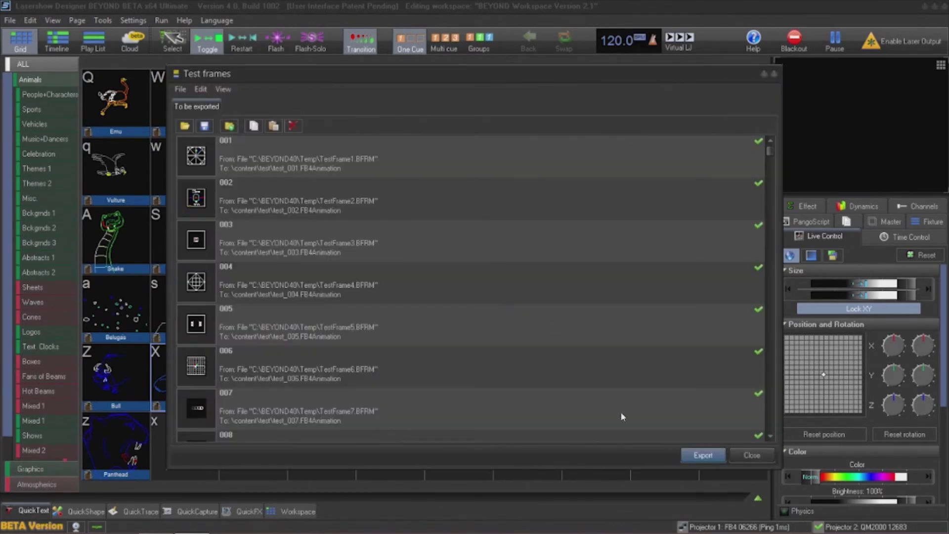
click(744, 459)
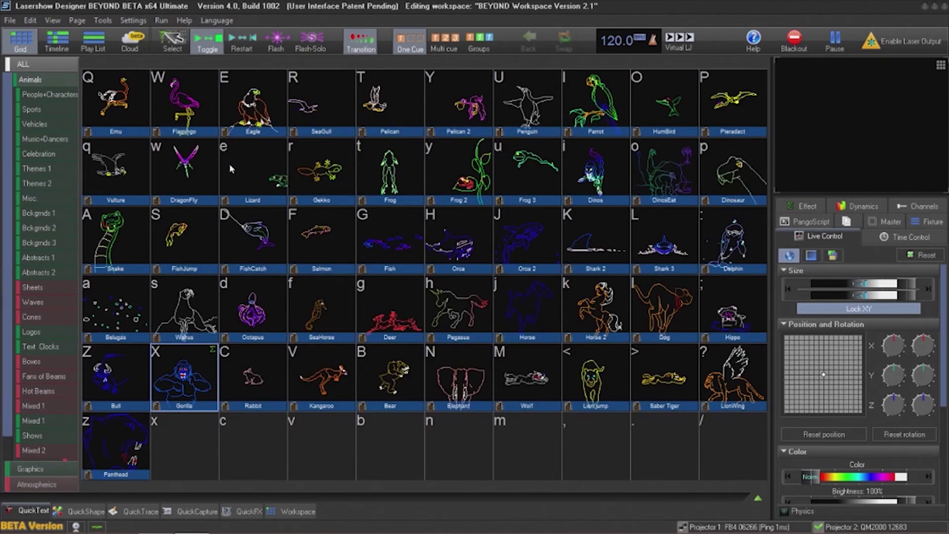
click(10, 20)
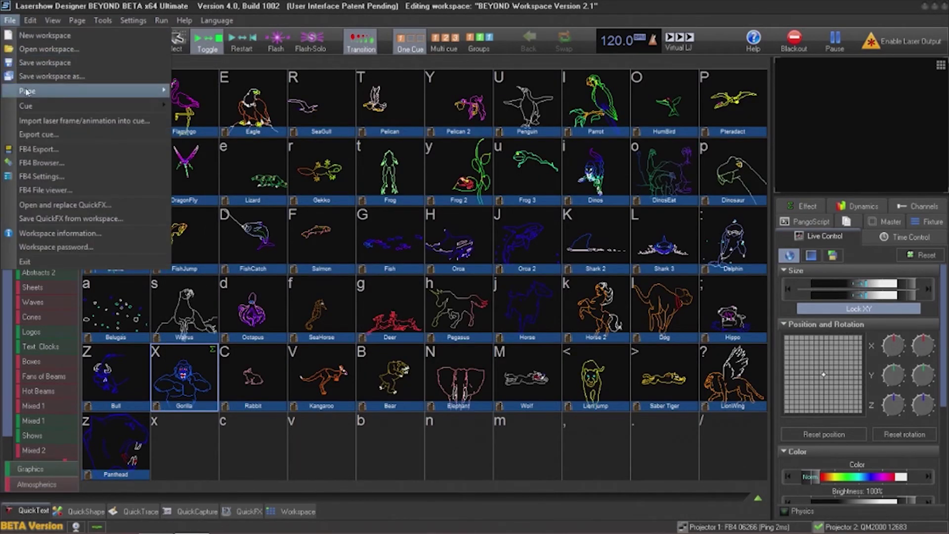
In the FB4 File viewer, load test_001.FB4Animation from the C:\BEYOND40\Export folder.
click(47, 191)
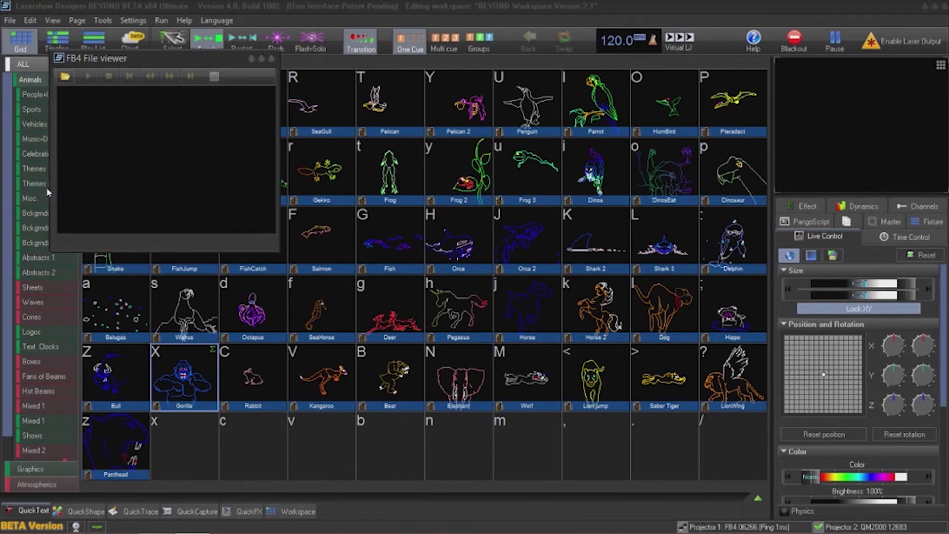
click(66, 77)
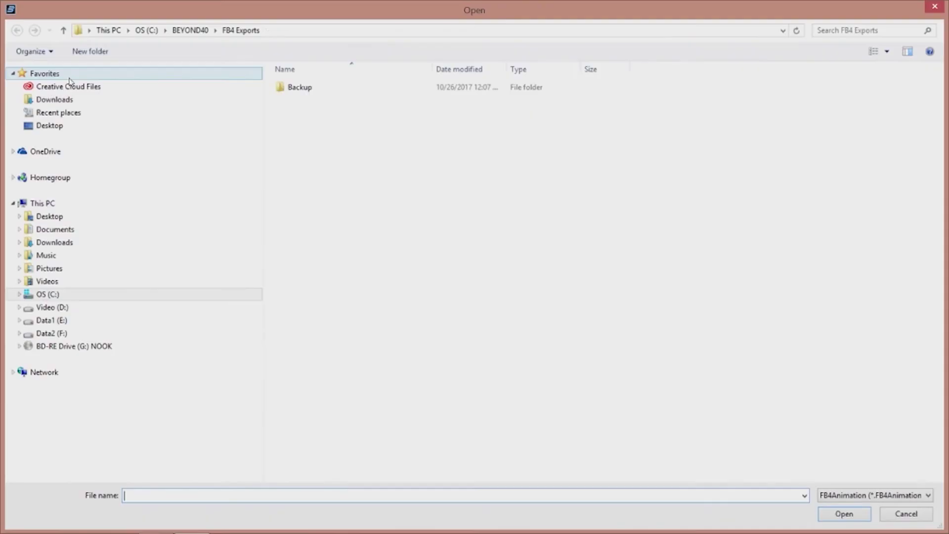
click(203, 35)
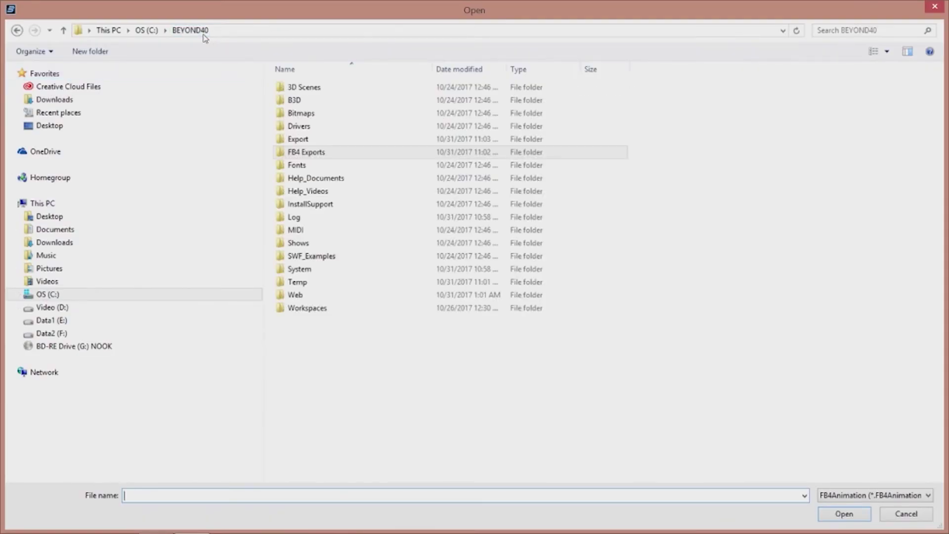
double_click(311, 139)
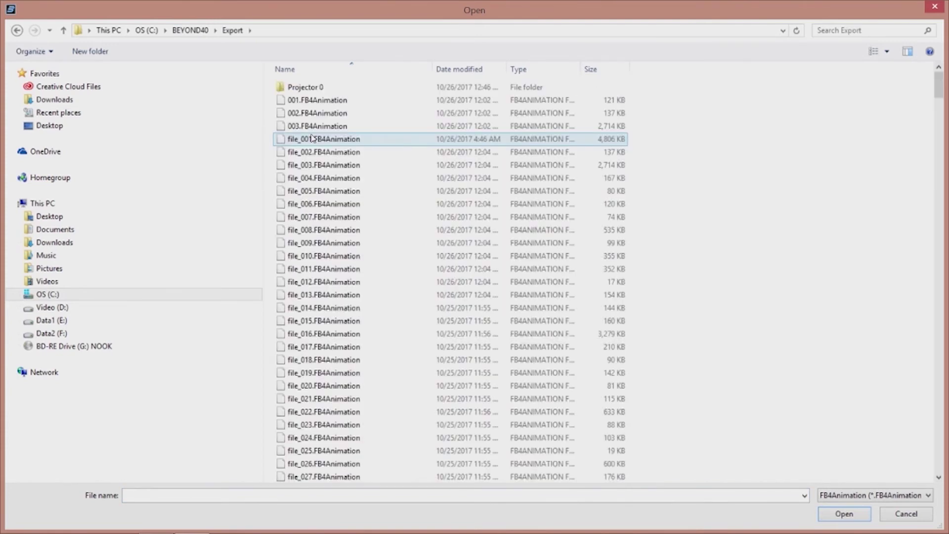
double_click(319, 87)
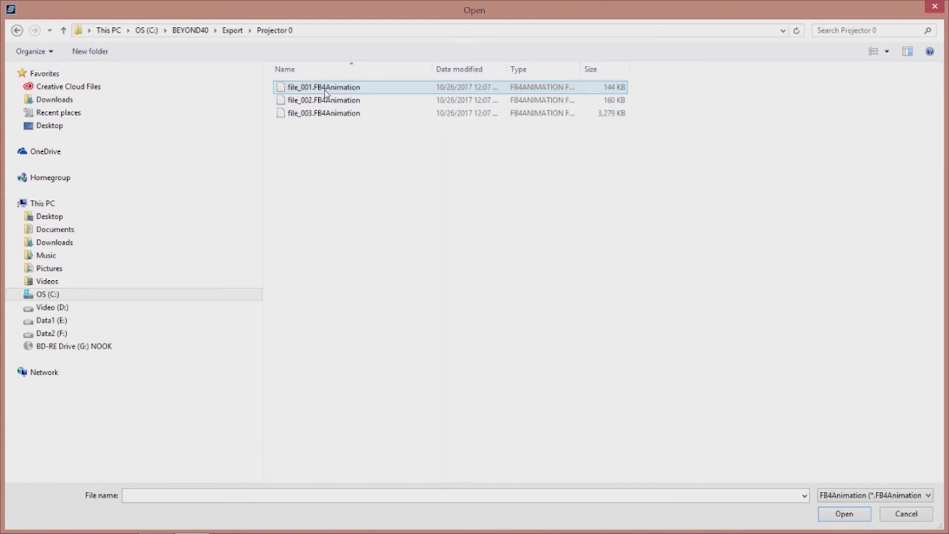
click(64, 30)
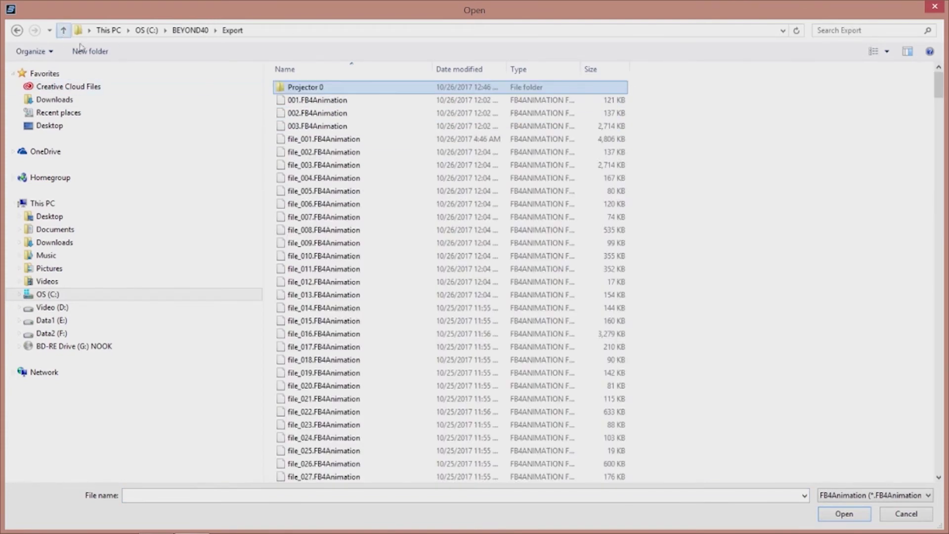
drag(939, 91, 925, 475)
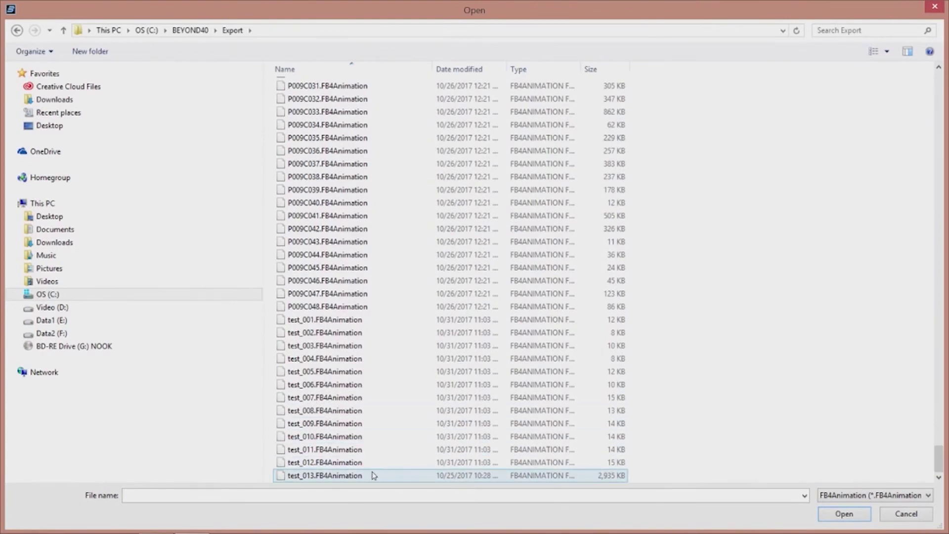
click(356, 463)
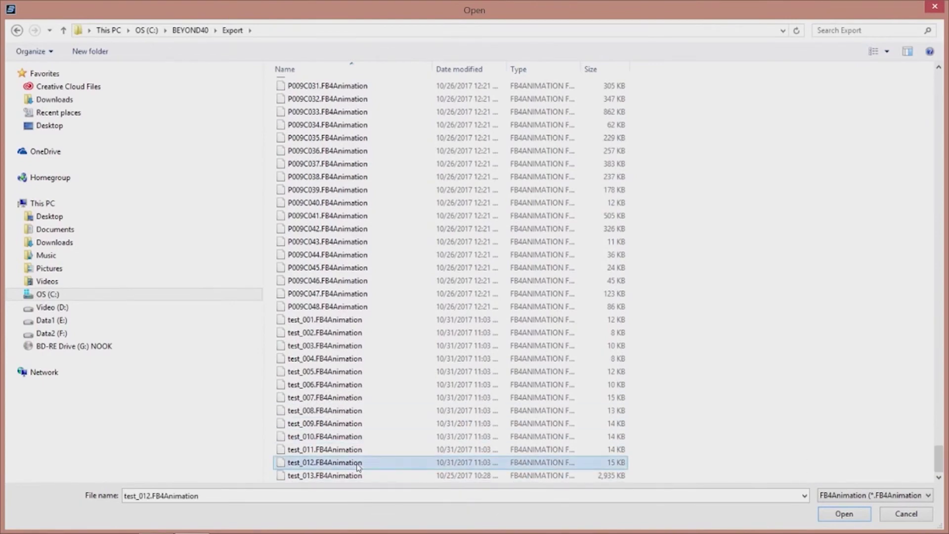
double_click(338, 320)
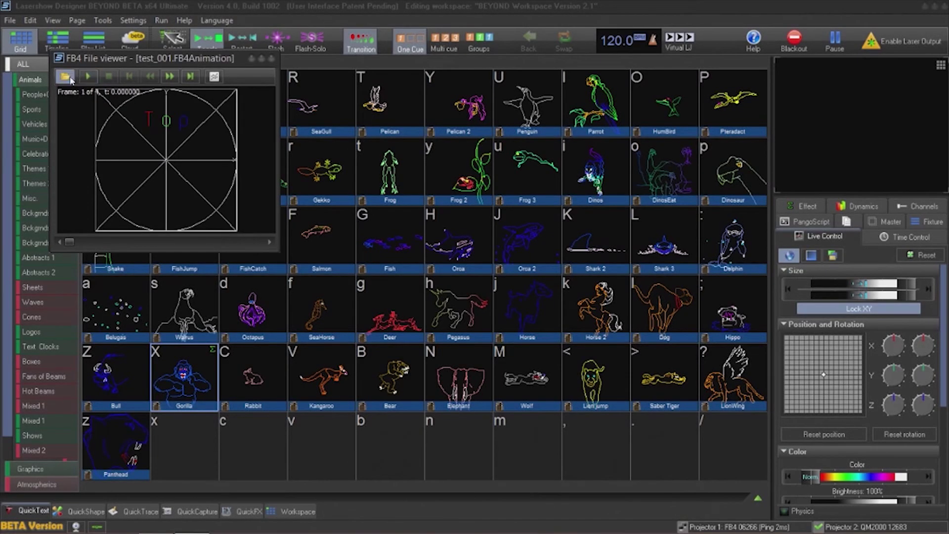
Jump test_001 to its last frame, scroll the file browser list, then close the viewer.
click(189, 78)
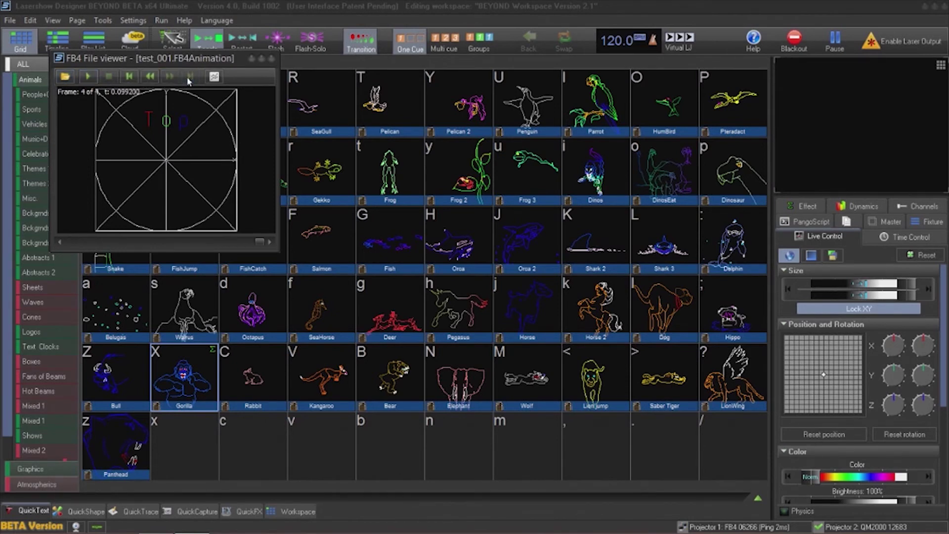
click(64, 76)
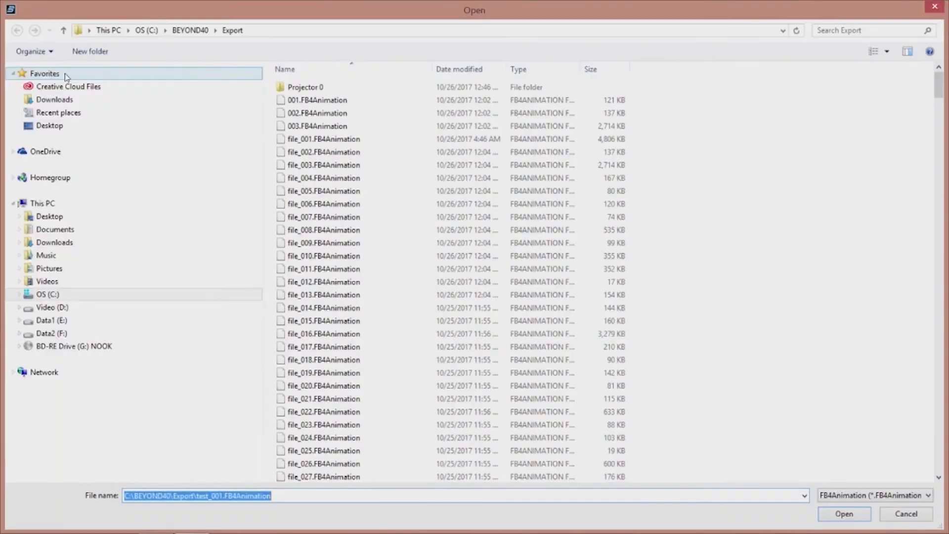
scroll(937, 166, down, 5)
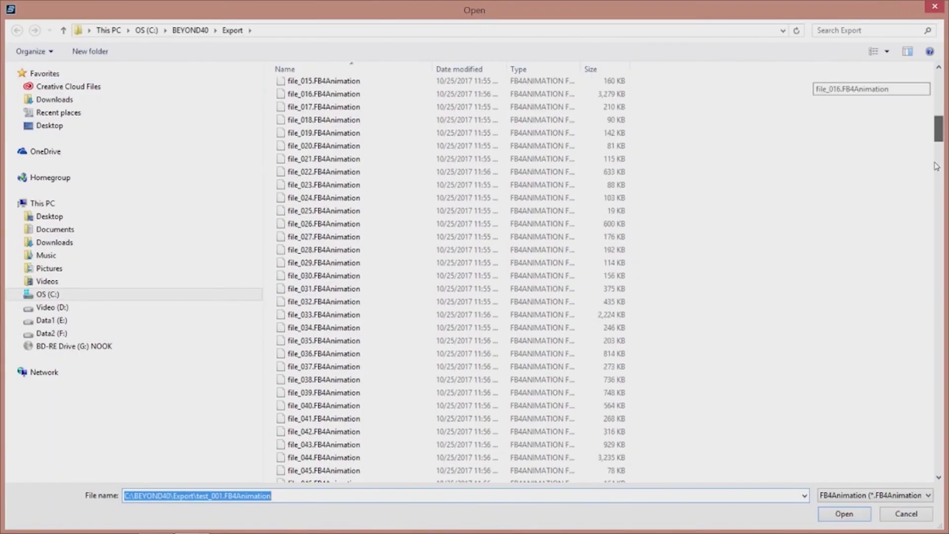
scroll(937, 166, down, 20)
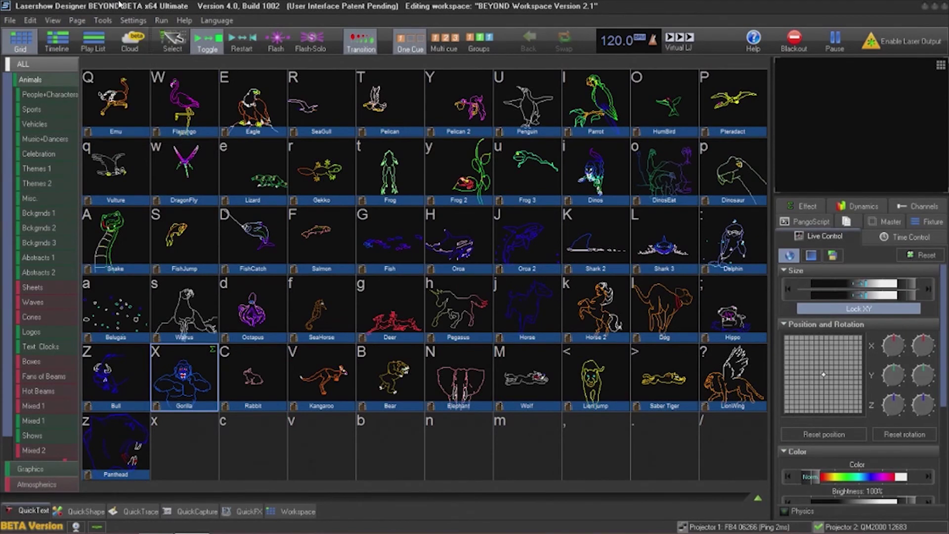
click(63, 5)
Reopen Pangolin-Test-File-Exports.SDIMG via File > FB4 Export using the Open existing option.
click(10, 20)
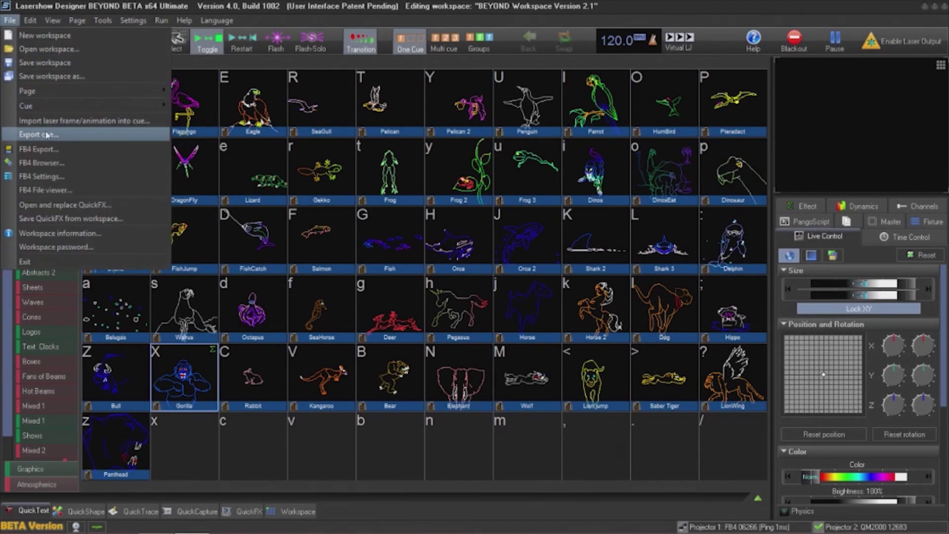
click(49, 150)
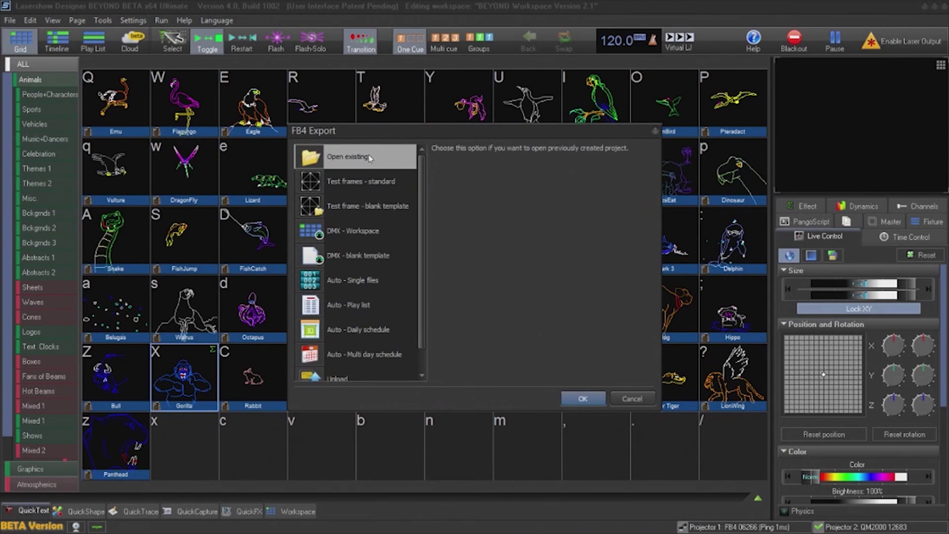
click(582, 399)
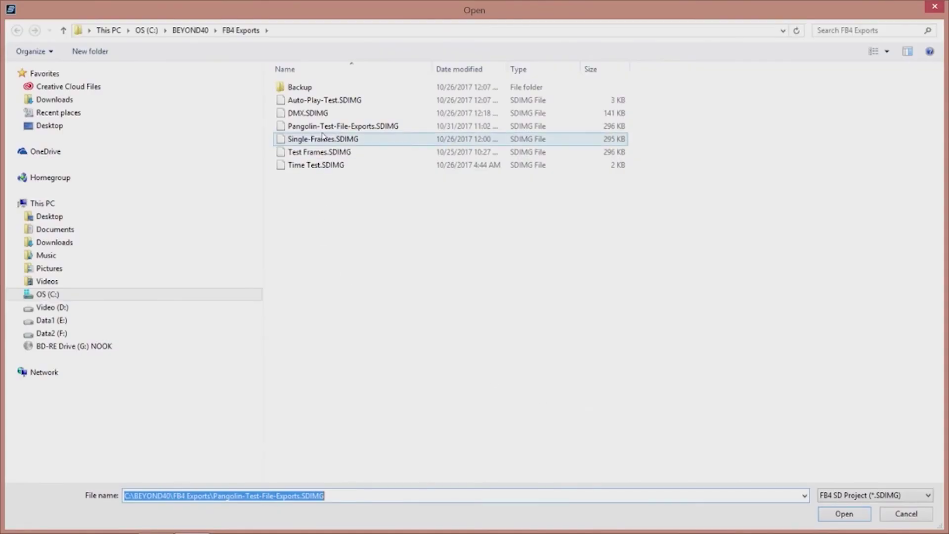
click(331, 130)
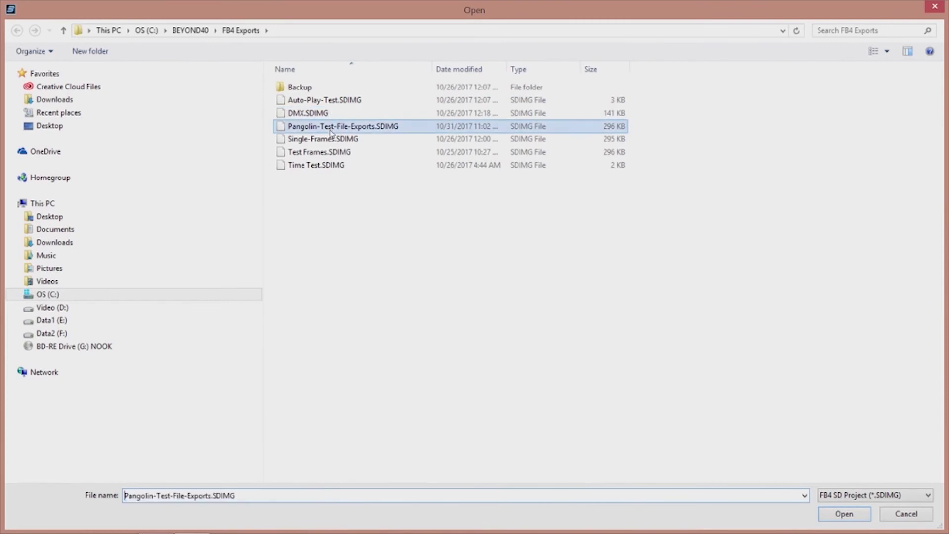
click(843, 514)
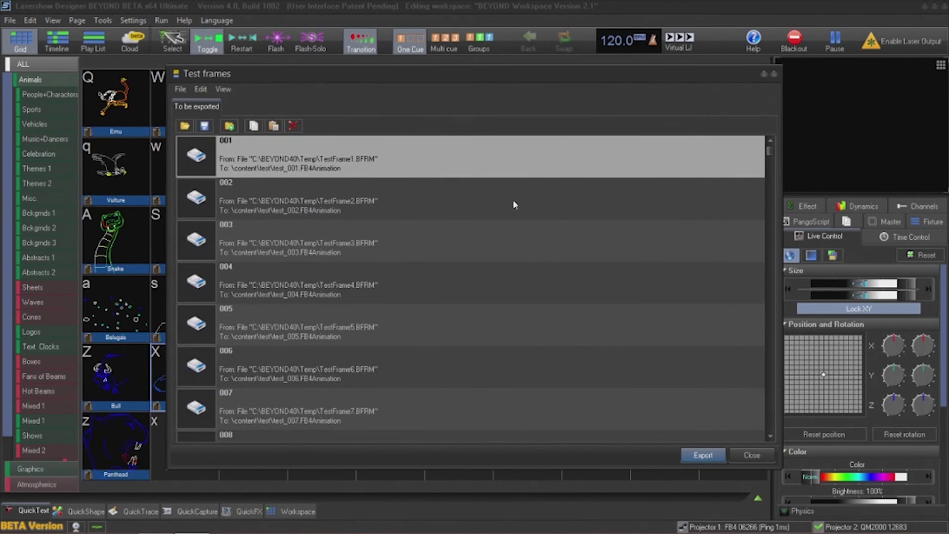
Export the test frames as generic any-projector content to the default folder, creating 12 animation files.
mouse_move(769, 152)
mouse_down()
mouse_move(771, 169)
mouse_move(768, 137)
mouse_up()
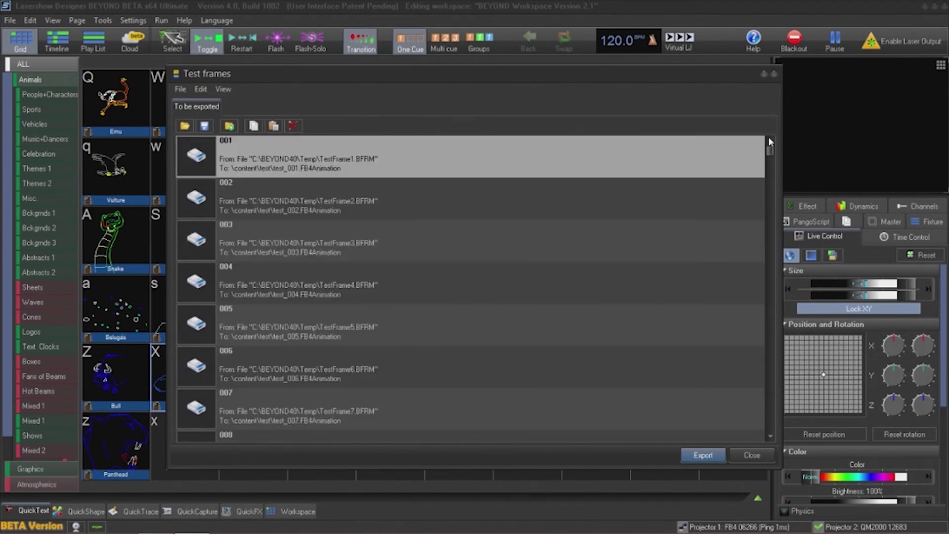
click(701, 456)
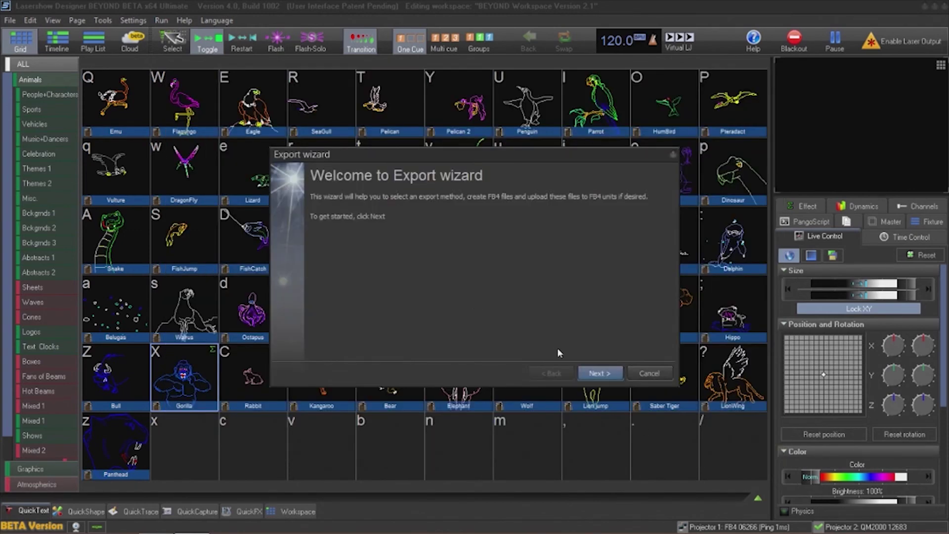
click(600, 376)
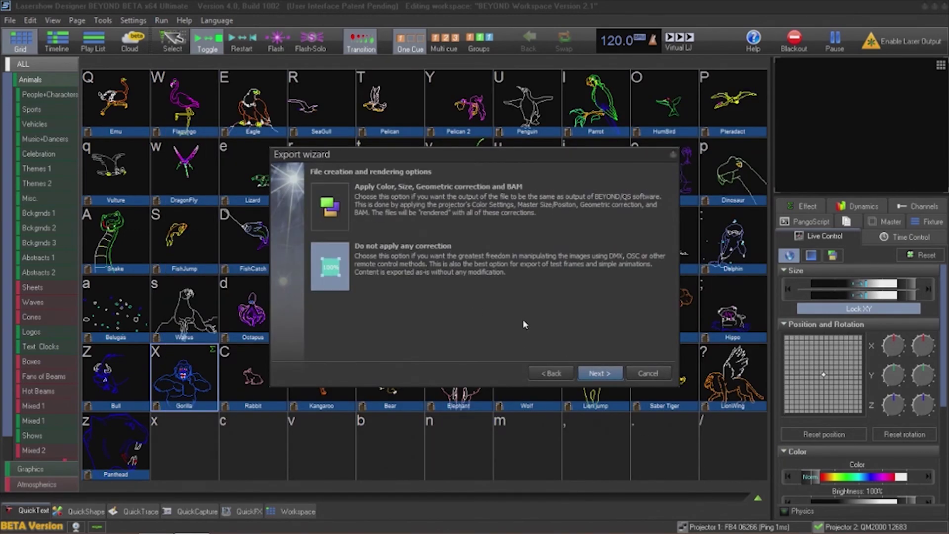
click(596, 374)
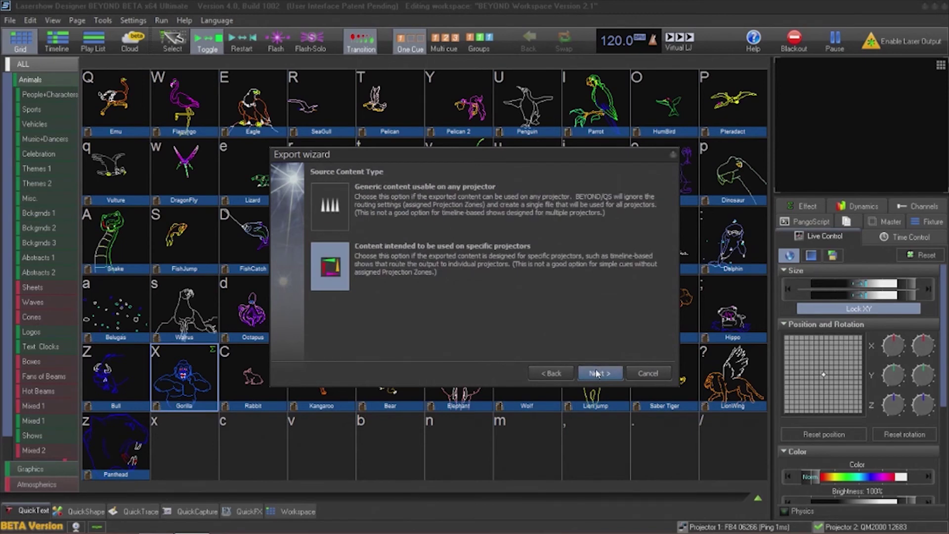
click(336, 204)
click(607, 368)
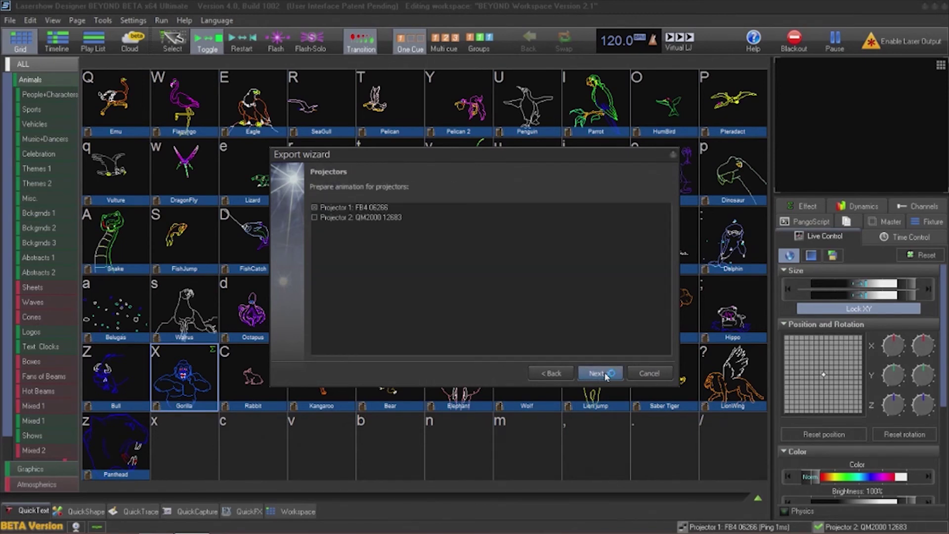
click(606, 373)
click(597, 373)
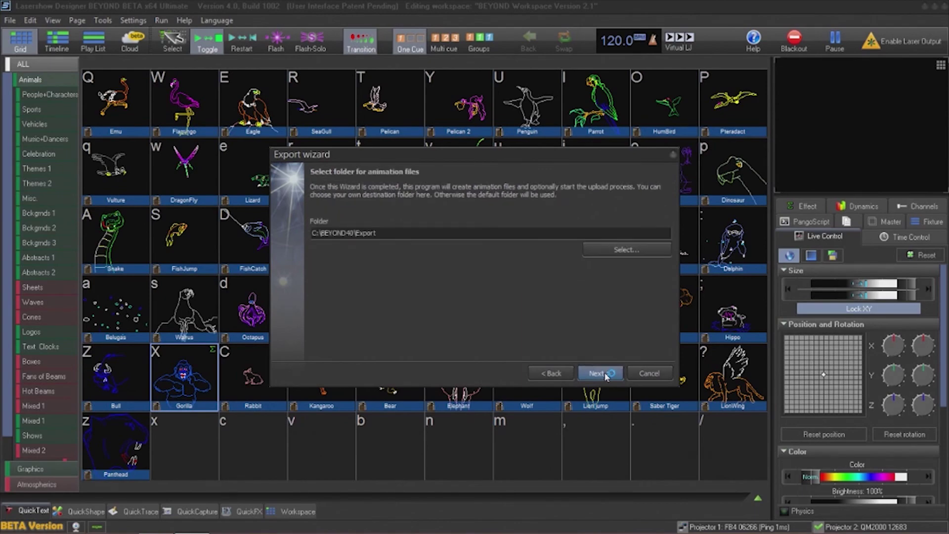
click(597, 374)
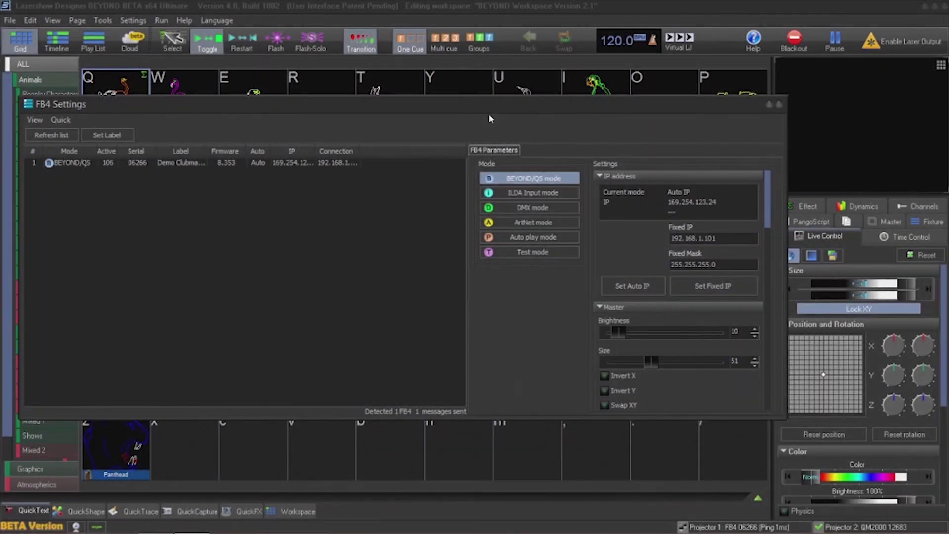
In File > FB4 Settings, select Test mode, enable Test Mode output, and advance the test frame.
click(780, 105)
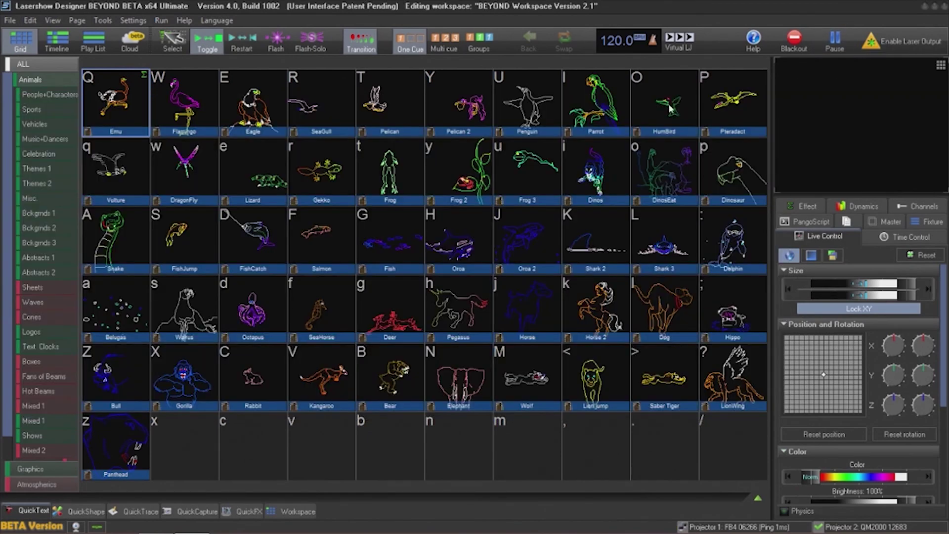
click(10, 20)
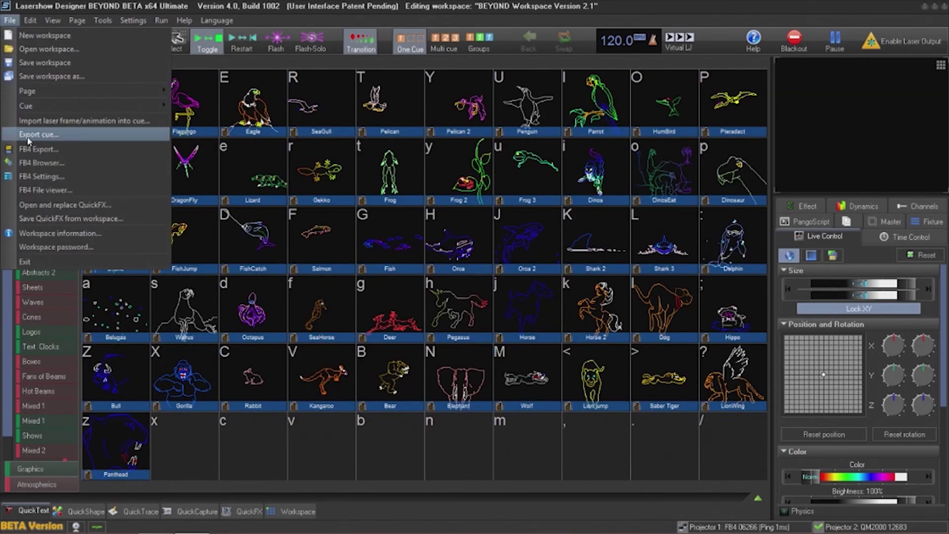
click(37, 173)
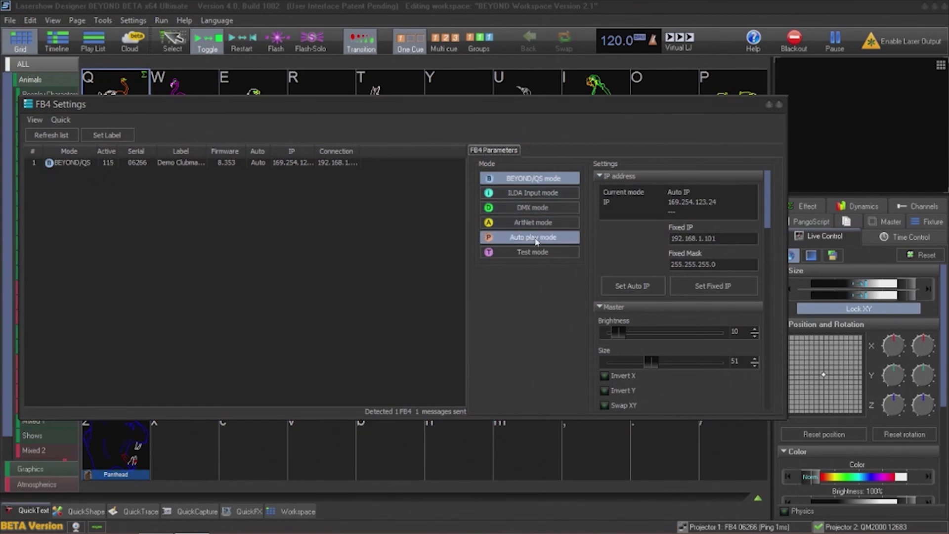
click(541, 253)
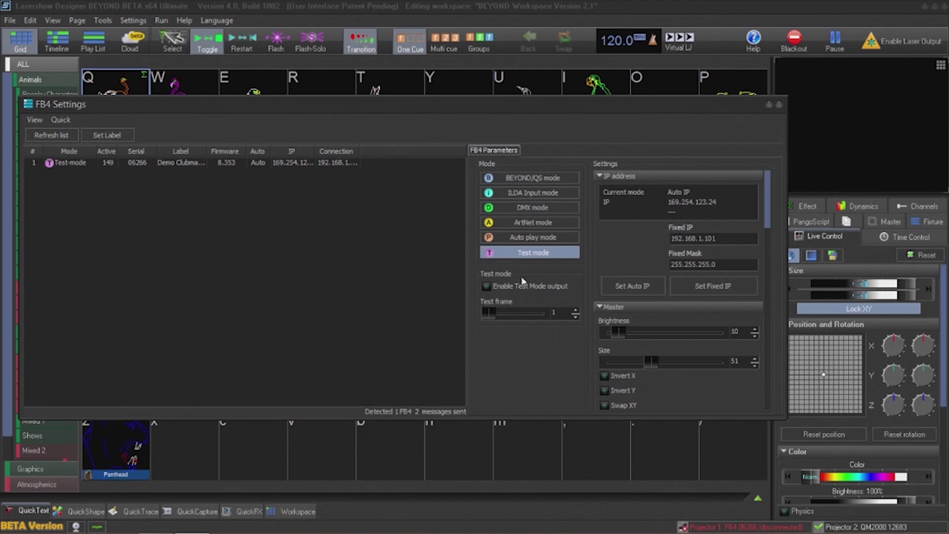
click(519, 286)
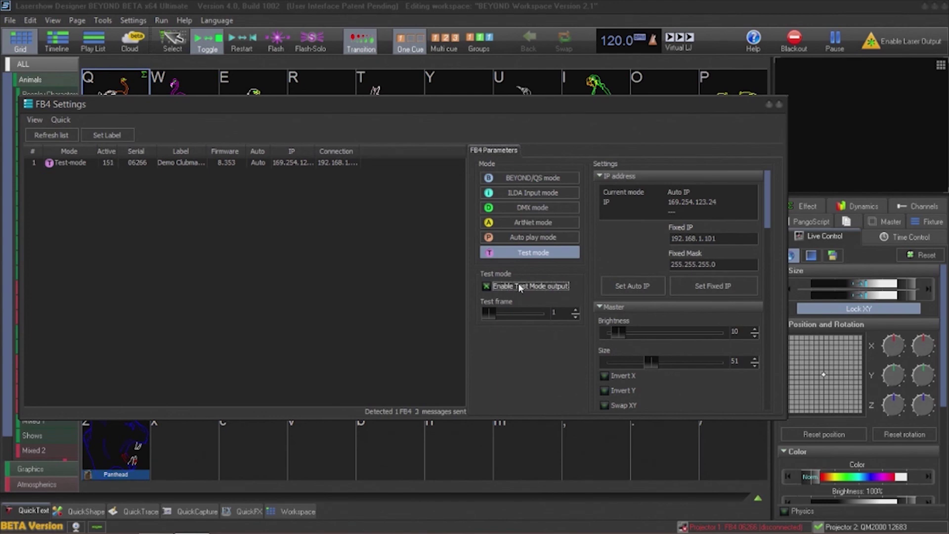
click(575, 311)
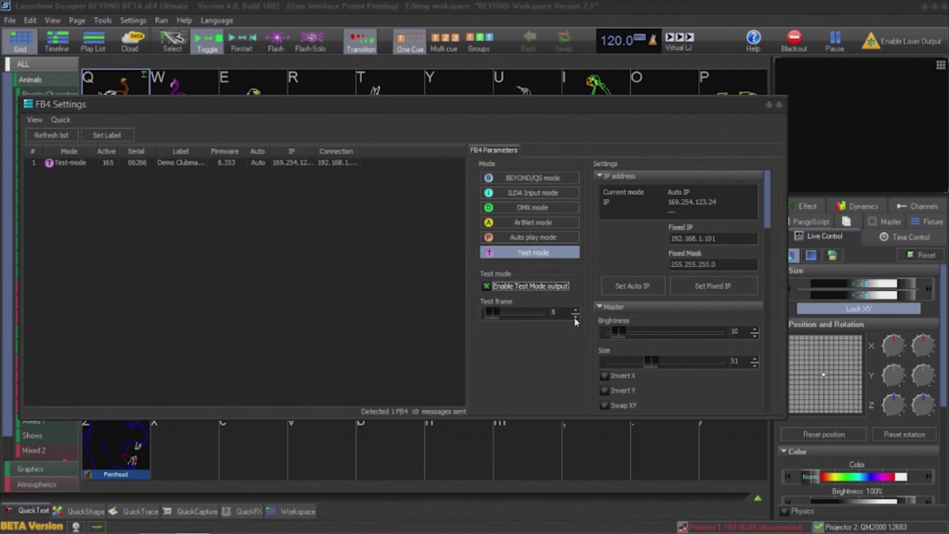